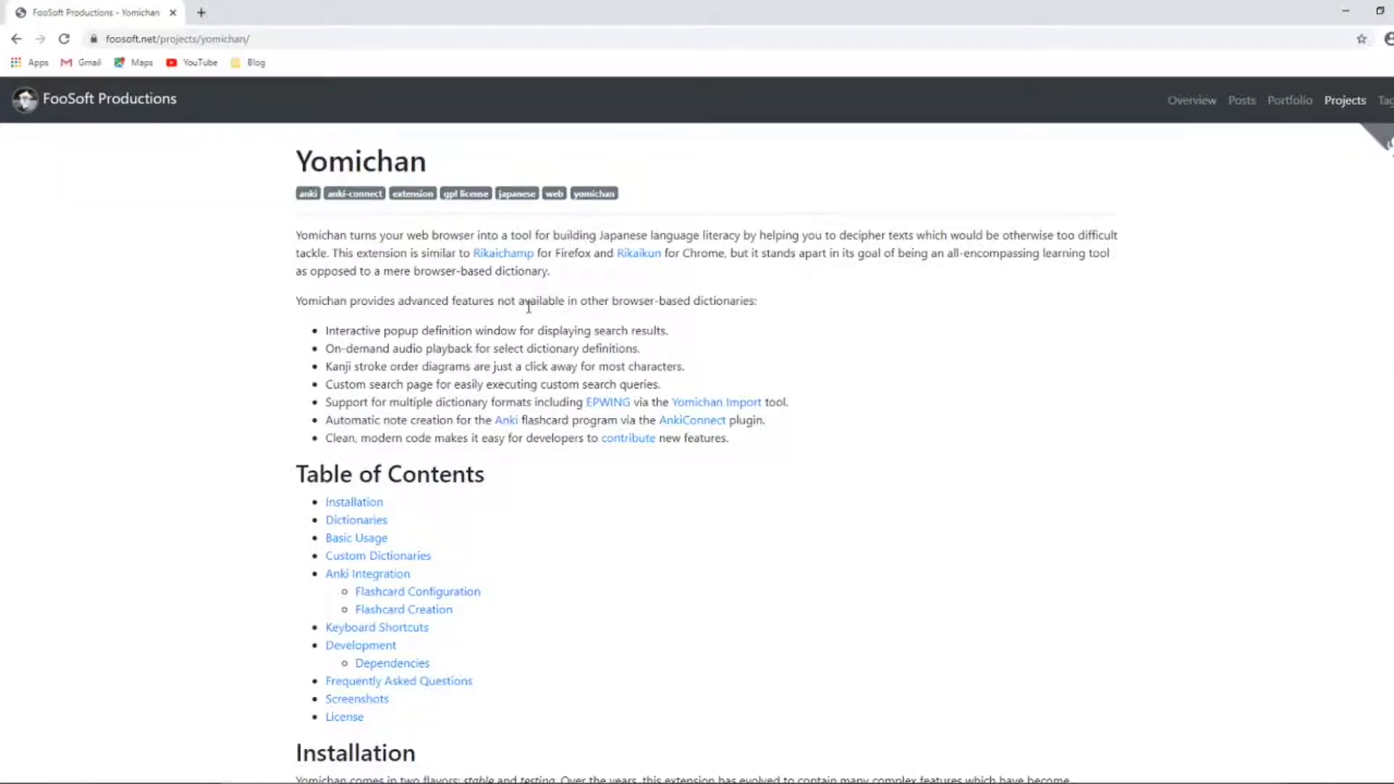
Step: Jump to the Installation section via the Yomichan page's Table of Contents
scroll(508, 288, "down", 2)
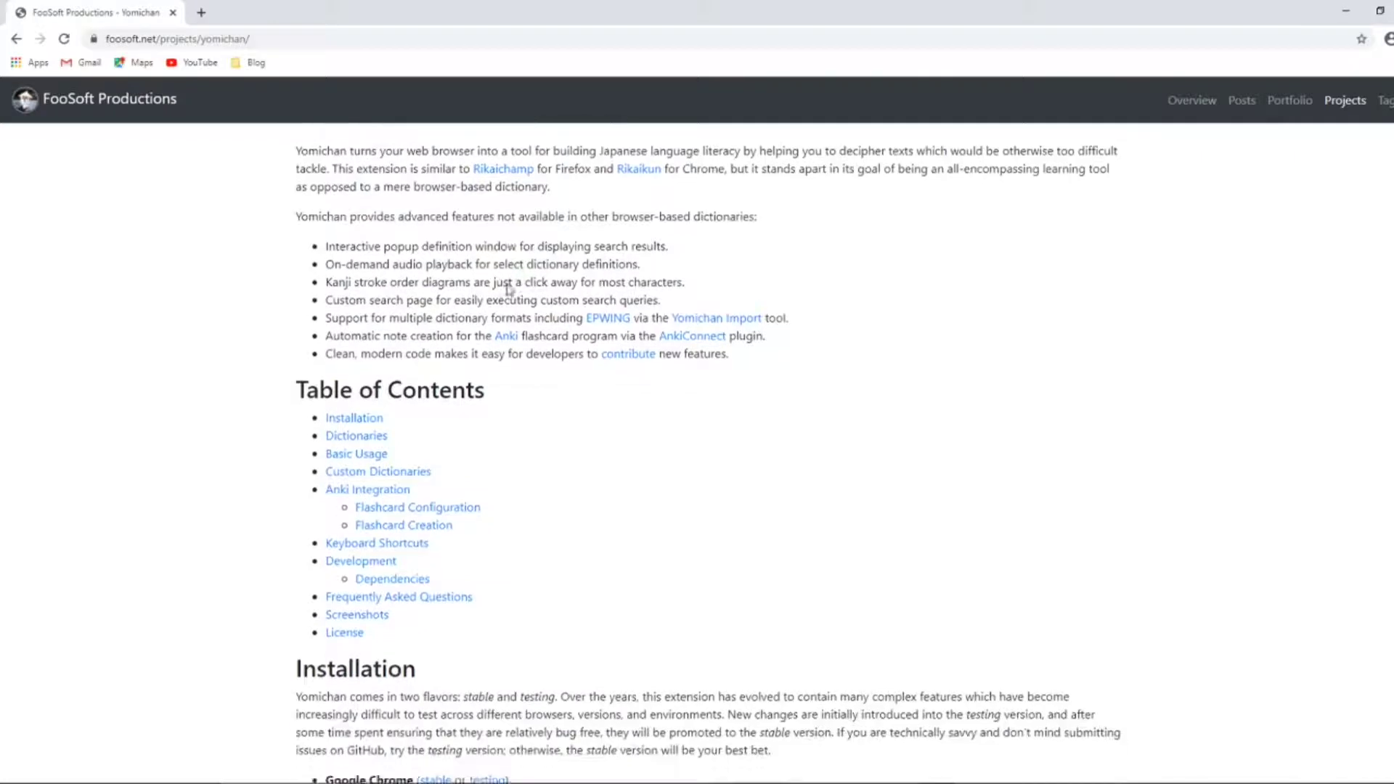
scroll(509, 287, "down", 1)
scroll(509, 287, "down", 7)
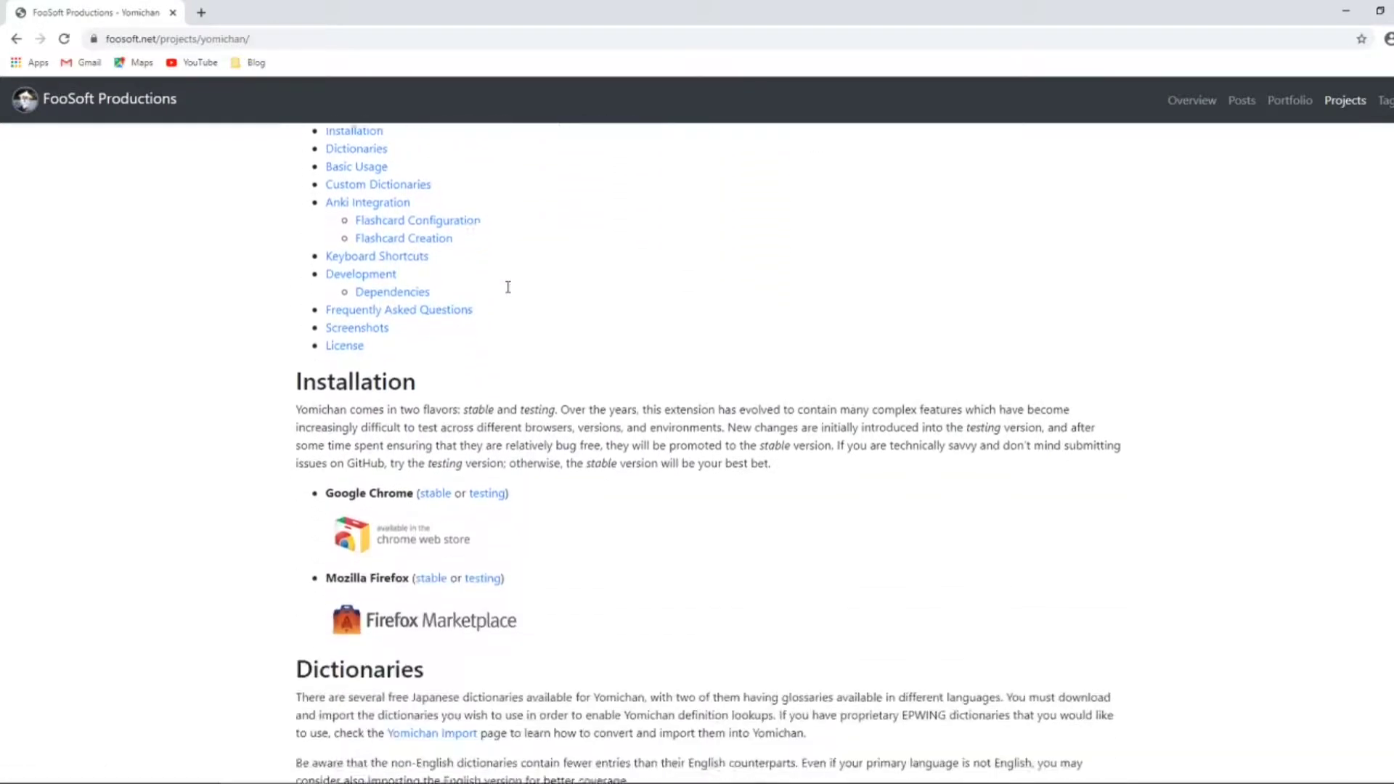
scroll(510, 293, "up", 5)
scroll(510, 294, "up", 5)
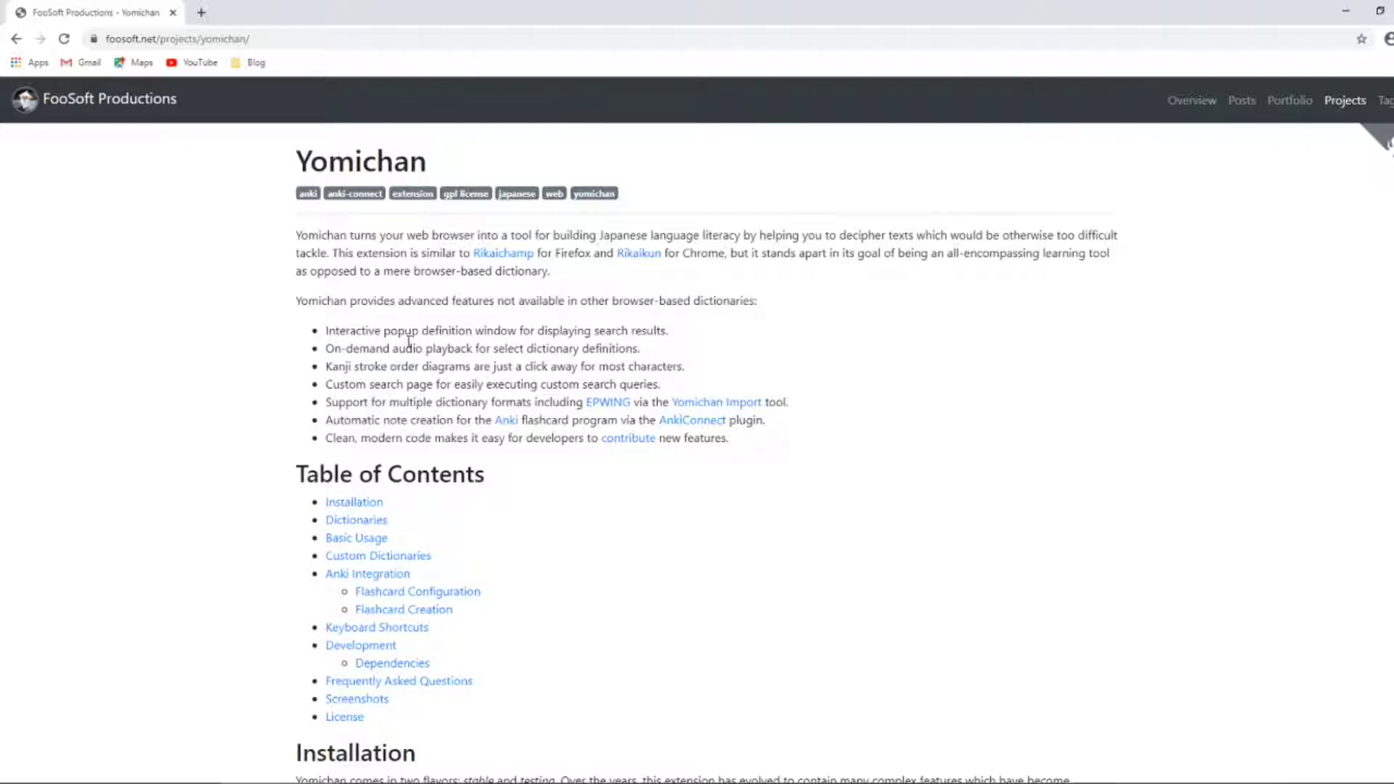
left_click(371, 502)
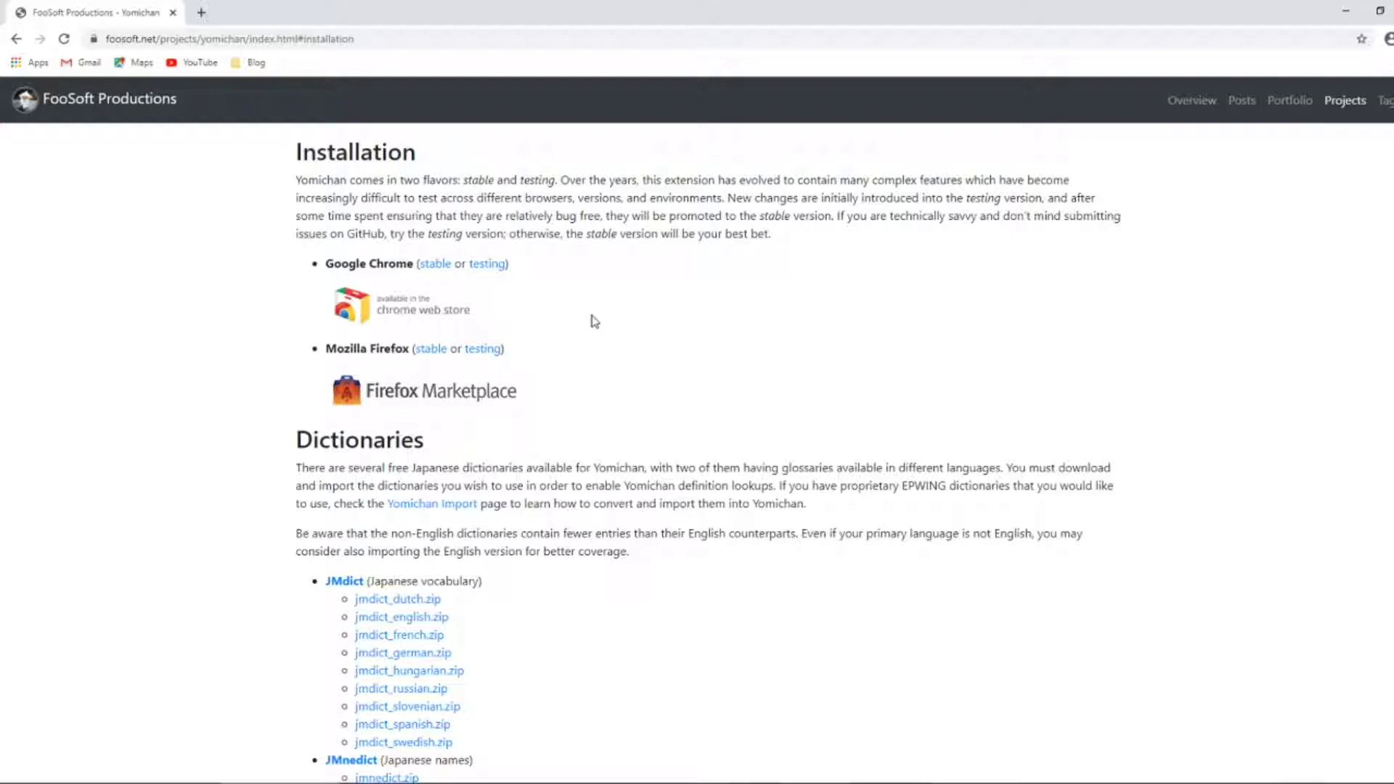
Step: Add the stable Chrome build of Yomichan from its Chrome Web Store page
left_click(436, 267)
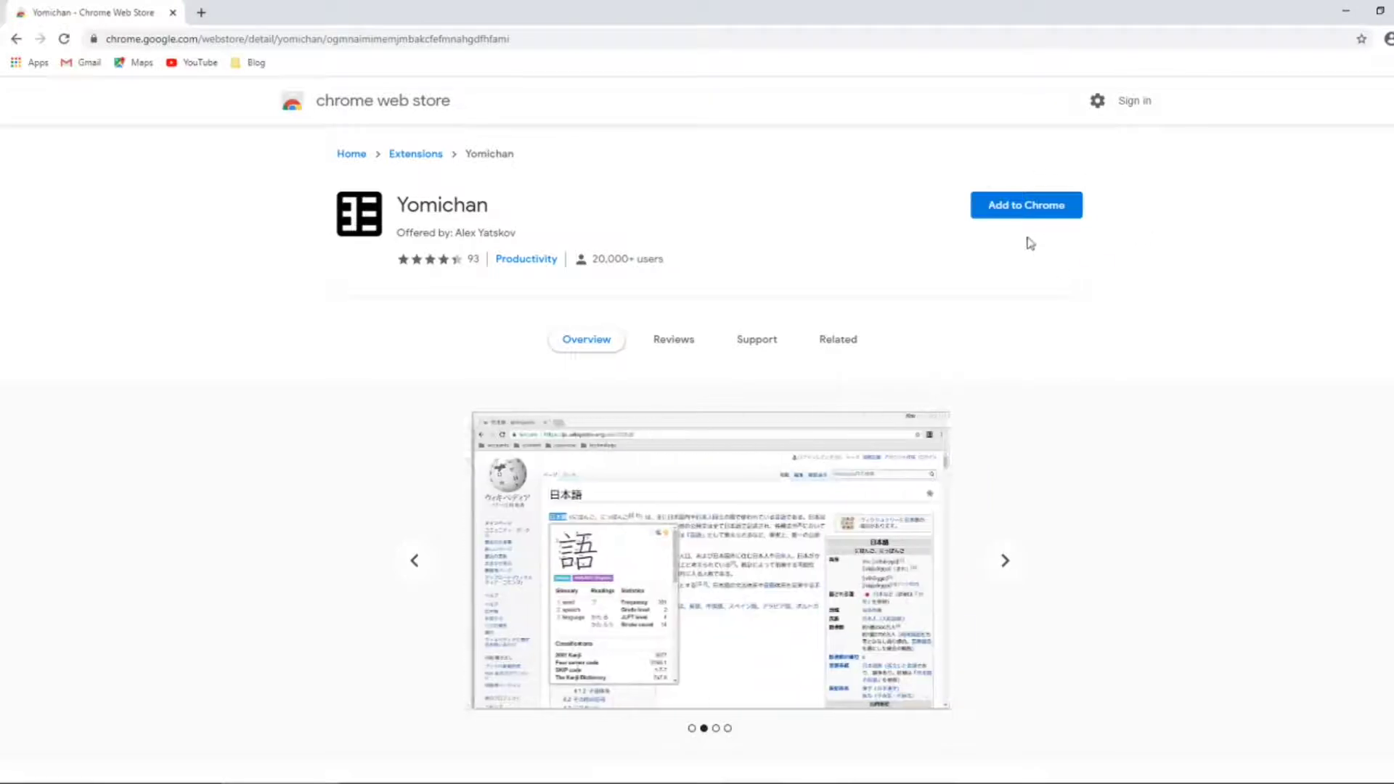
left_click(1028, 214)
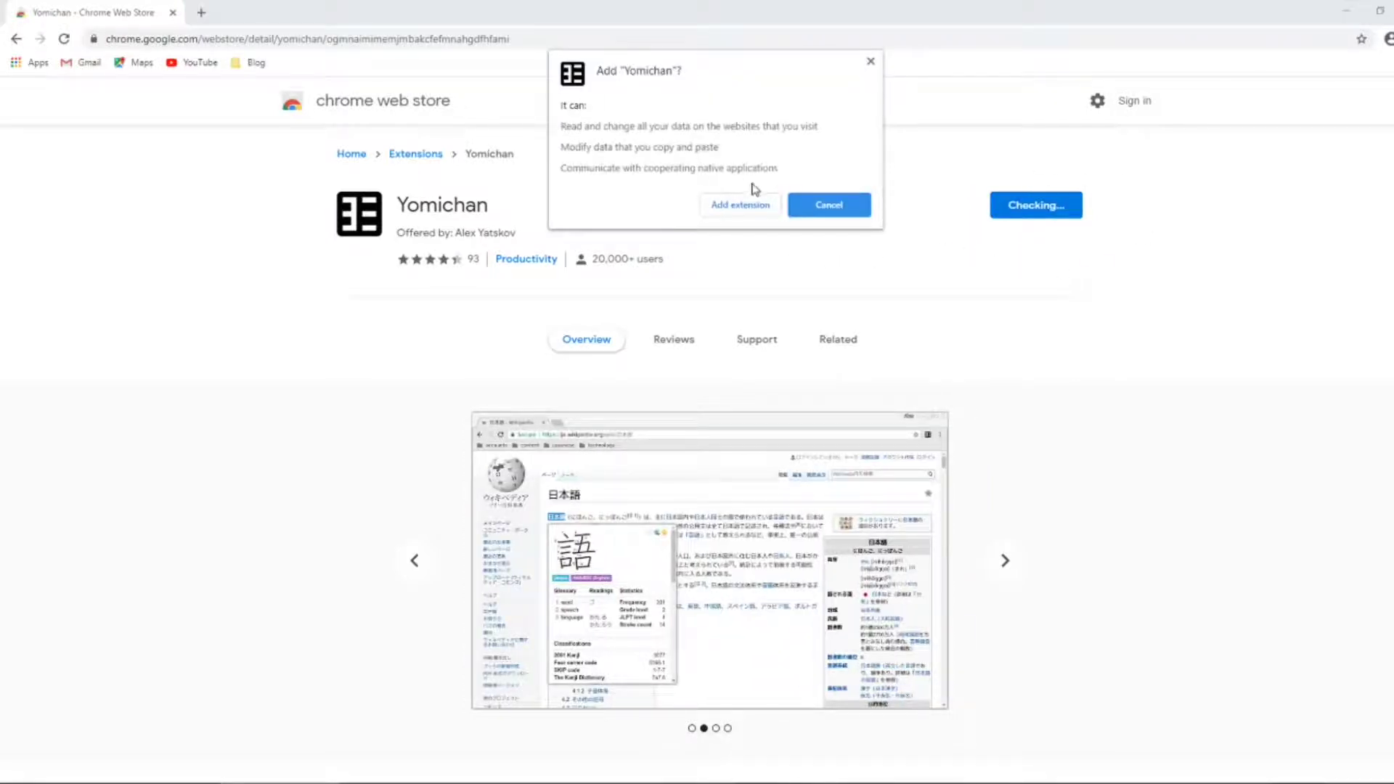
left_click(736, 207)
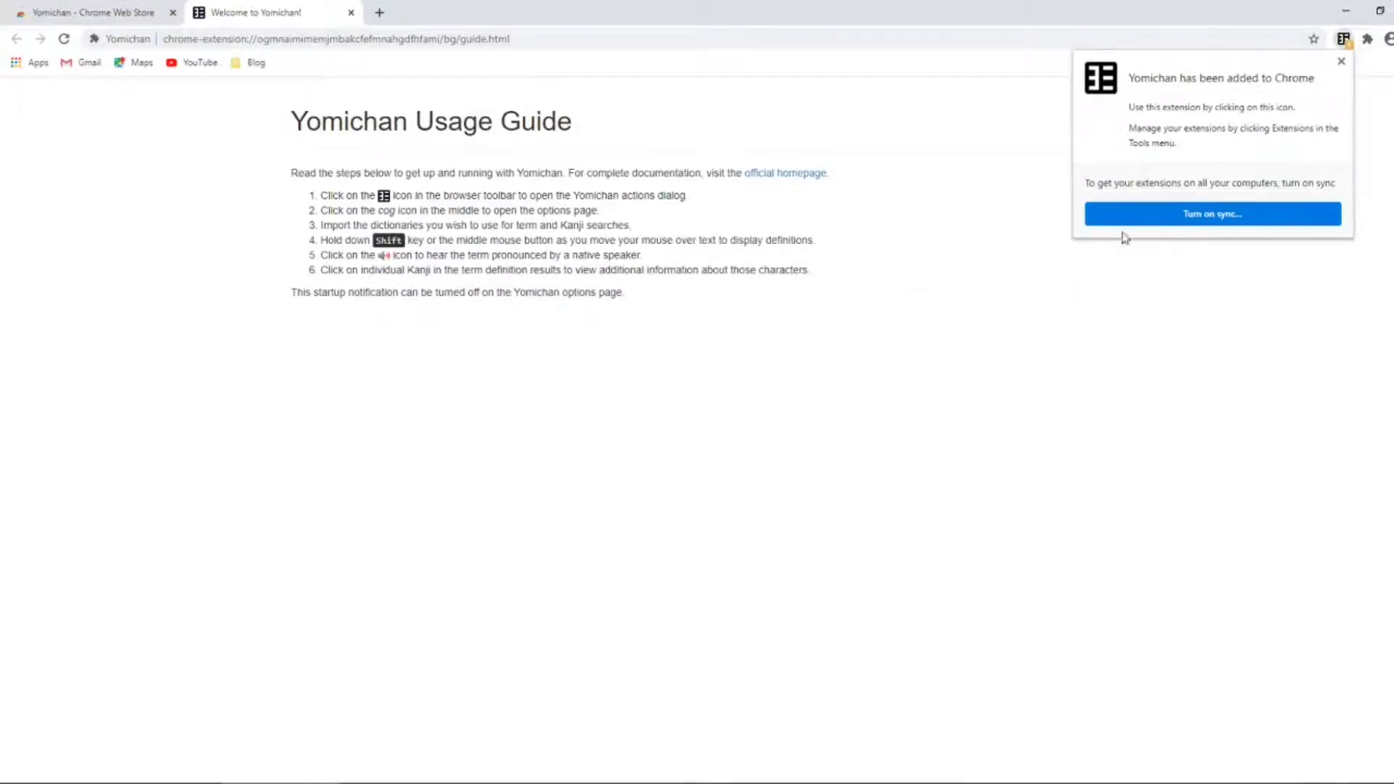
Step: Close the 'Yomichan has been added to Chrome' bubble
left_click(1341, 62)
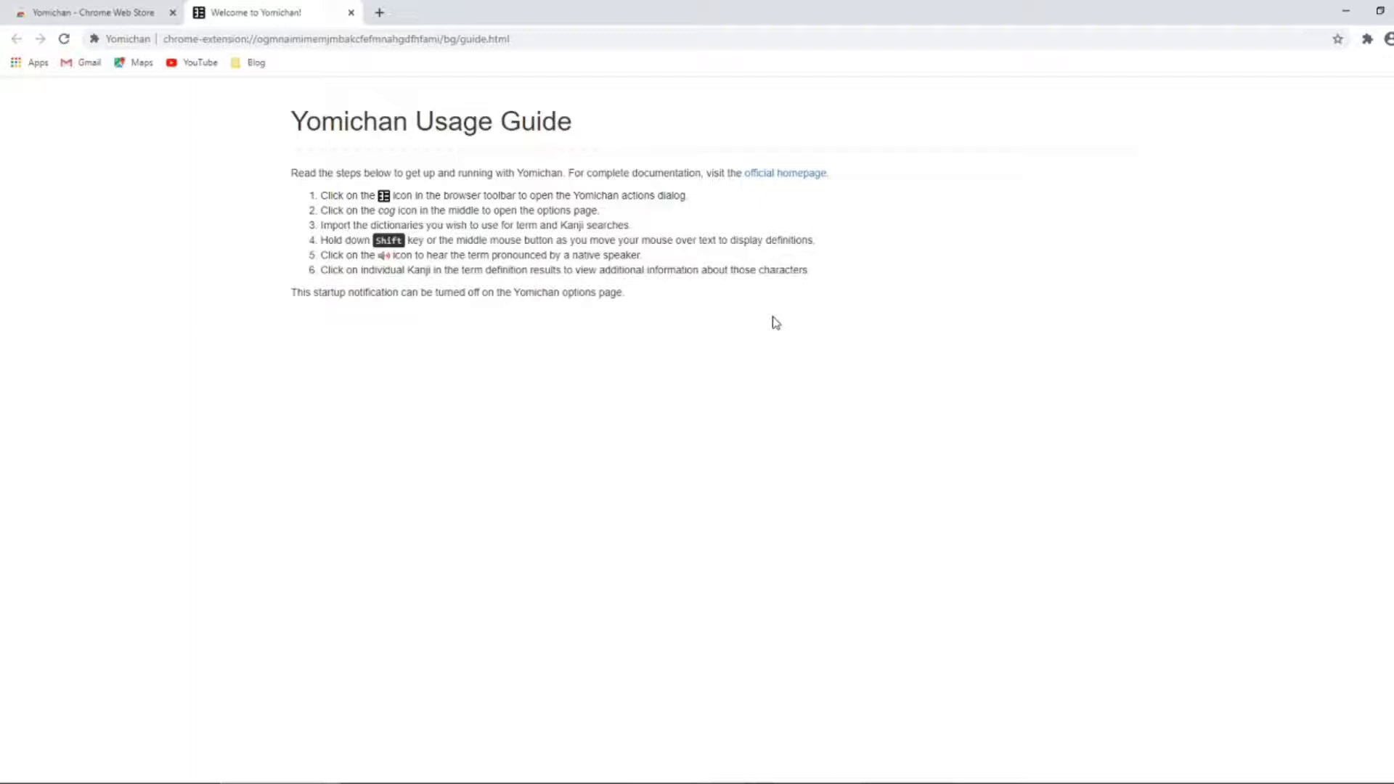
Step: Open Yomichan's options from the Extensions menu and scroll down toward Dictionaries
left_click(1368, 40)
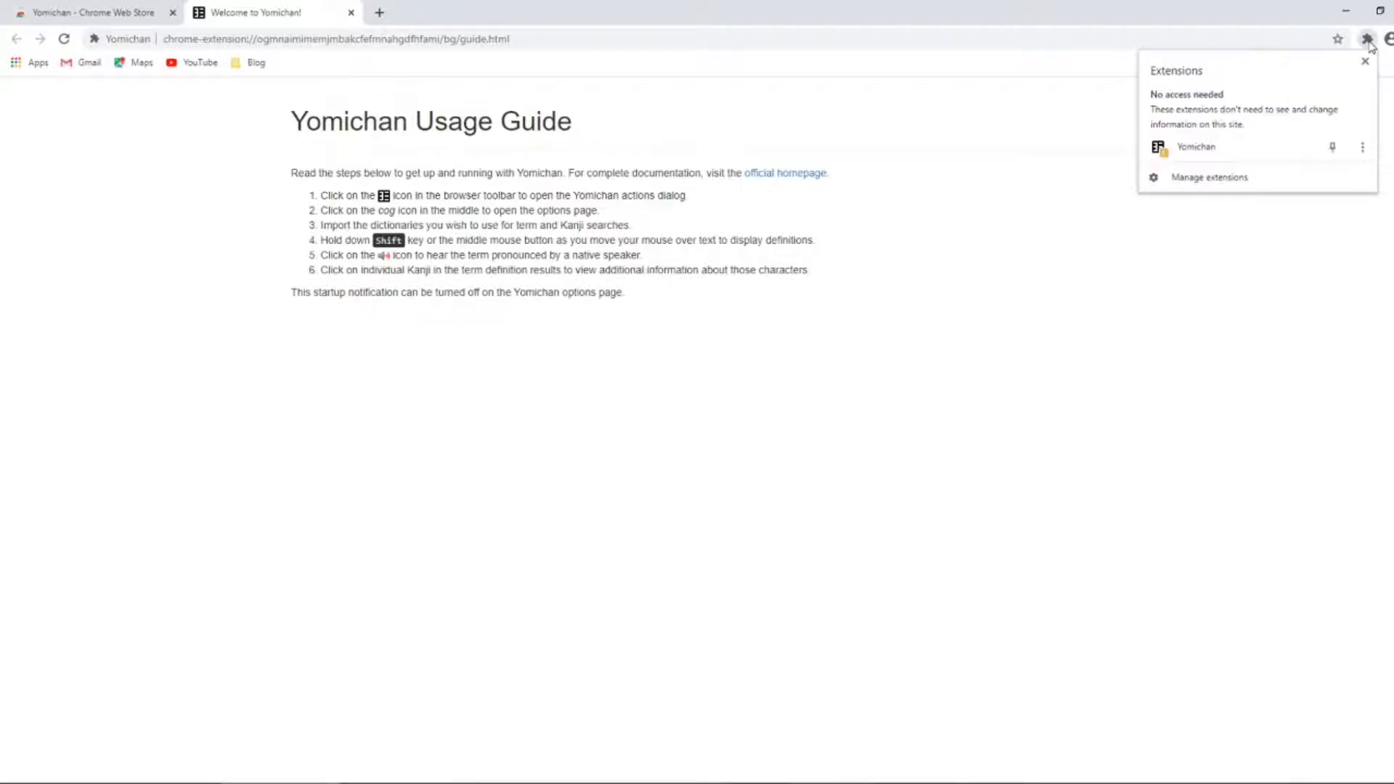
left_click(1230, 151)
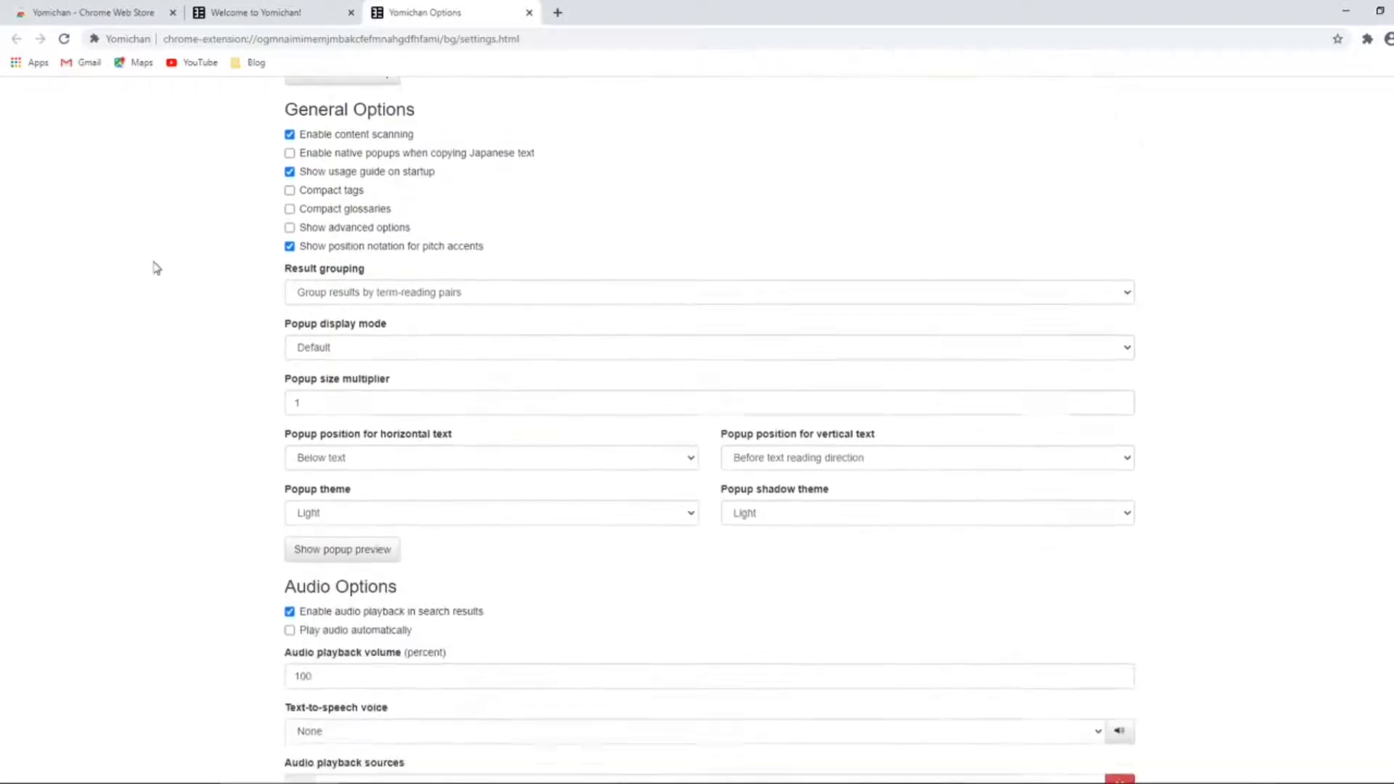
scroll(197, 252, "down", 8)
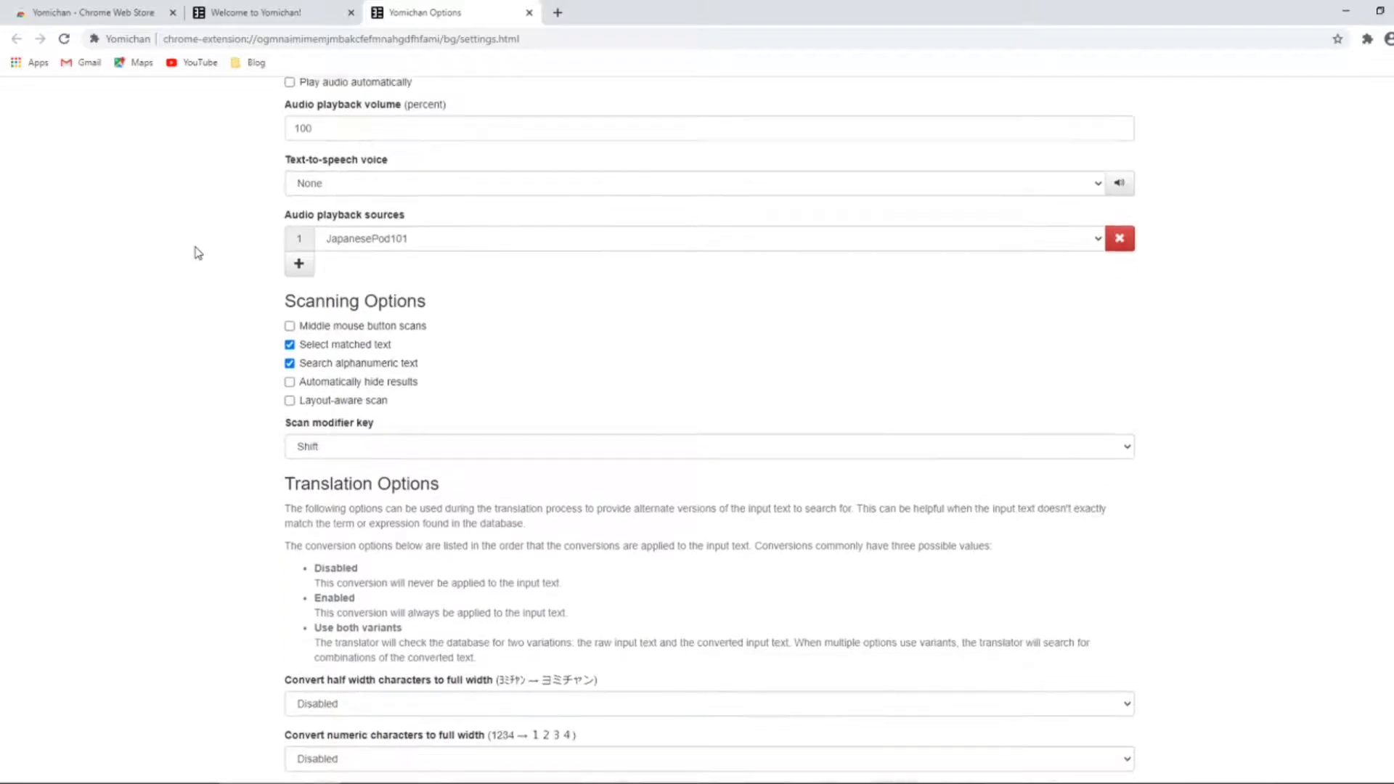
scroll(197, 252, "down", 8)
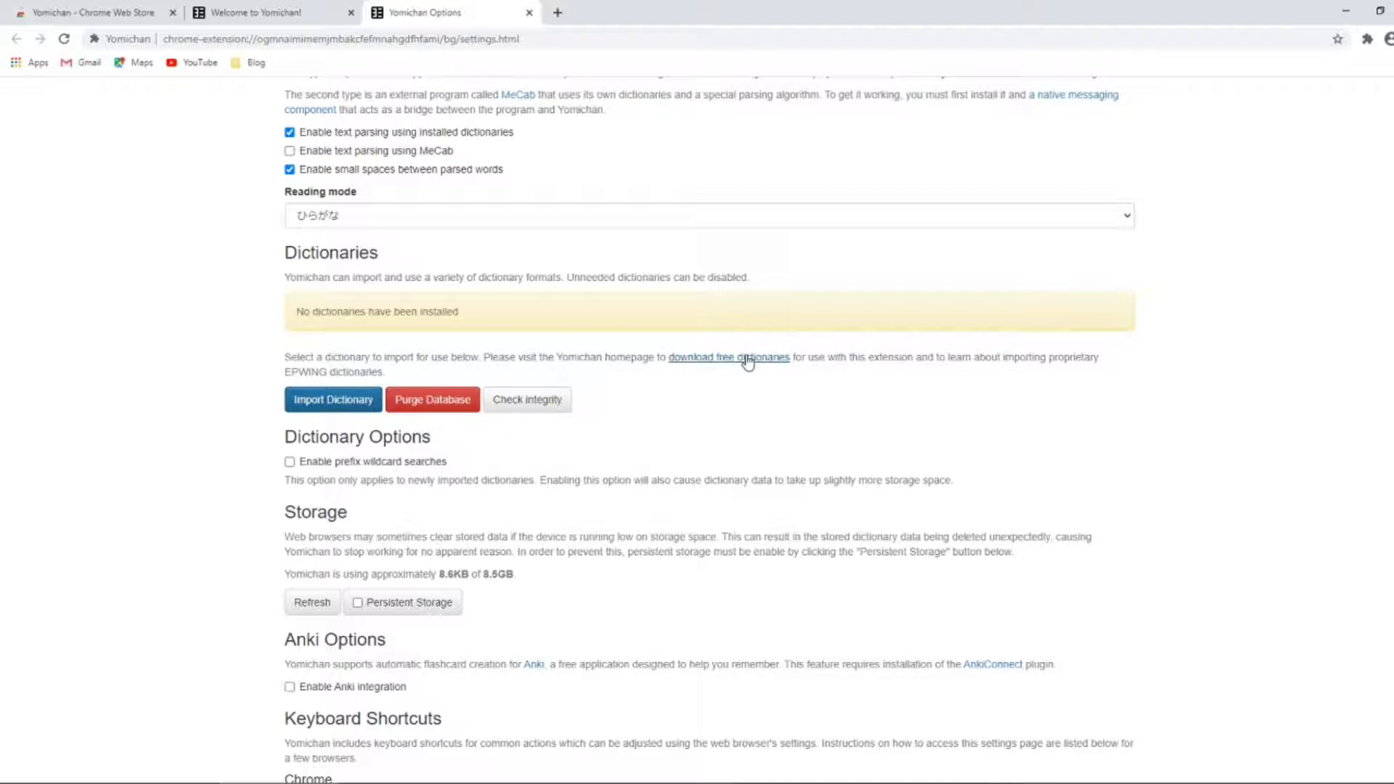
Step: Go to the Dictionaries section of the Yomichan homepage through 'download free dictionaries'
left_click(748, 358)
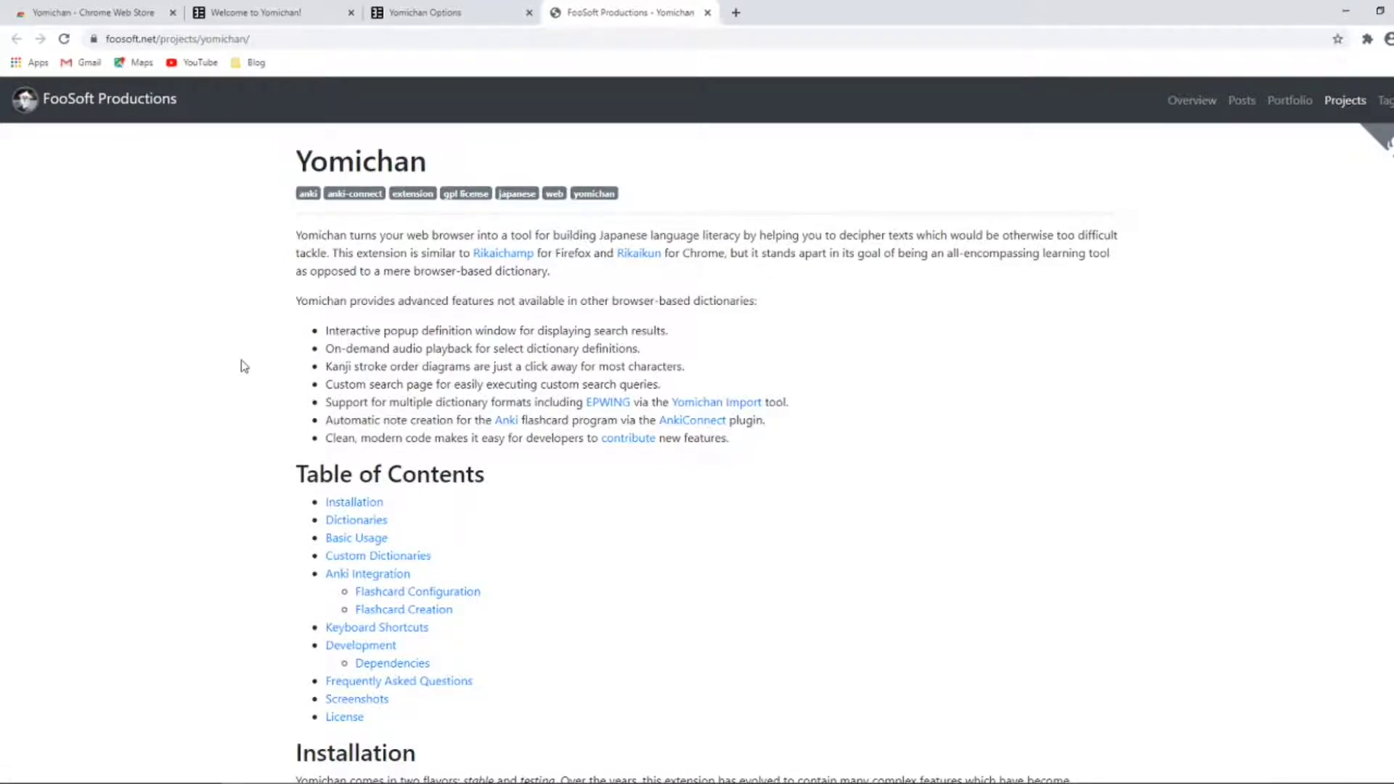
scroll(250, 354, "down", 1)
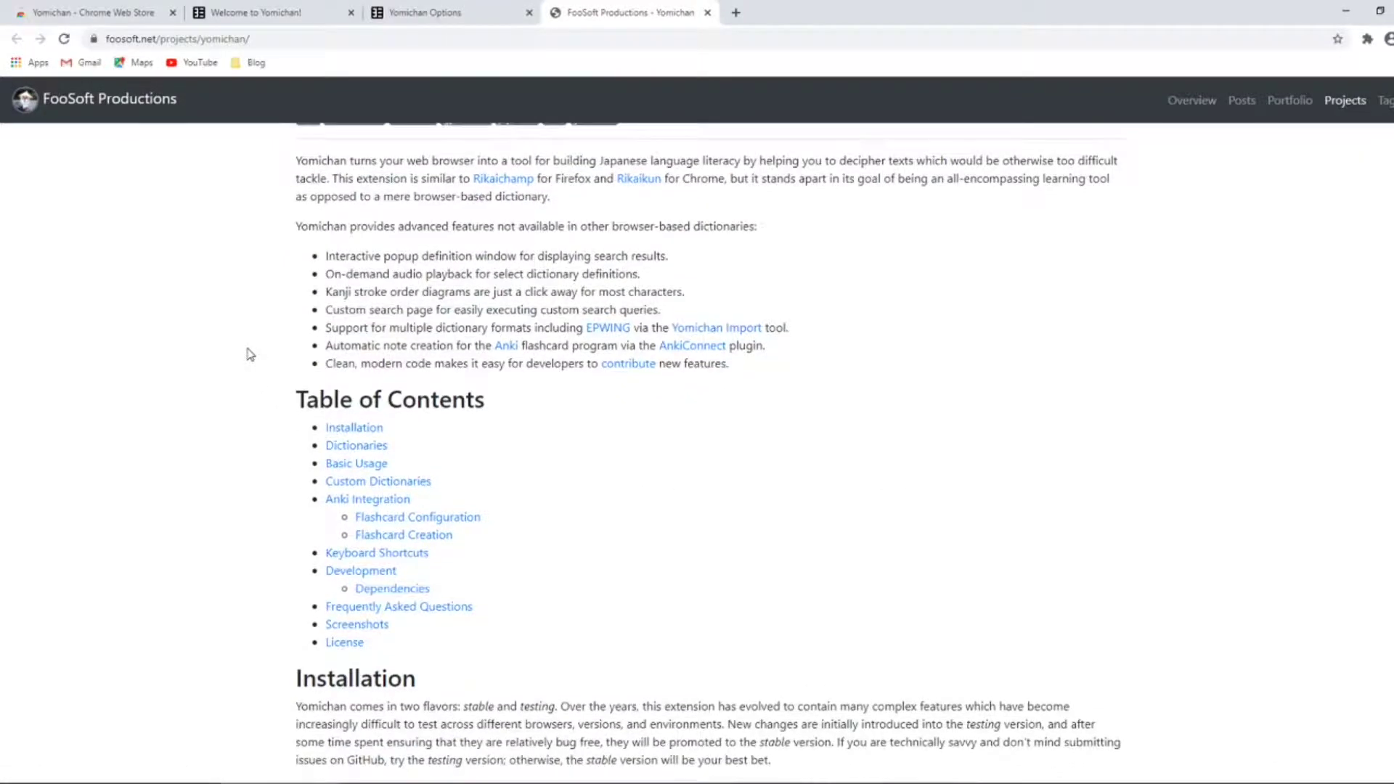
left_click(378, 447)
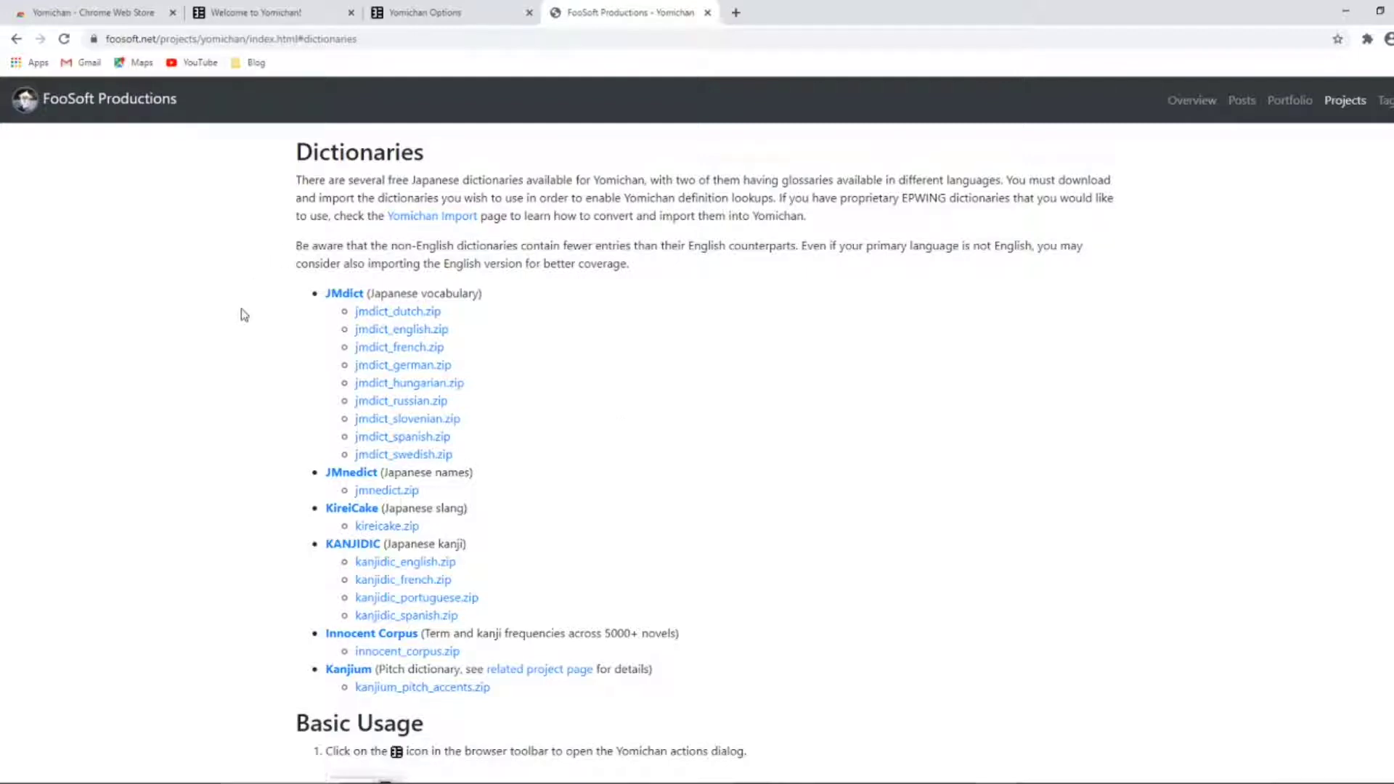
Step: Download the jmdict_english, jmnedict, kireicake and kanjidic_english zips, then return to Yomichan Options
left_click(394, 331)
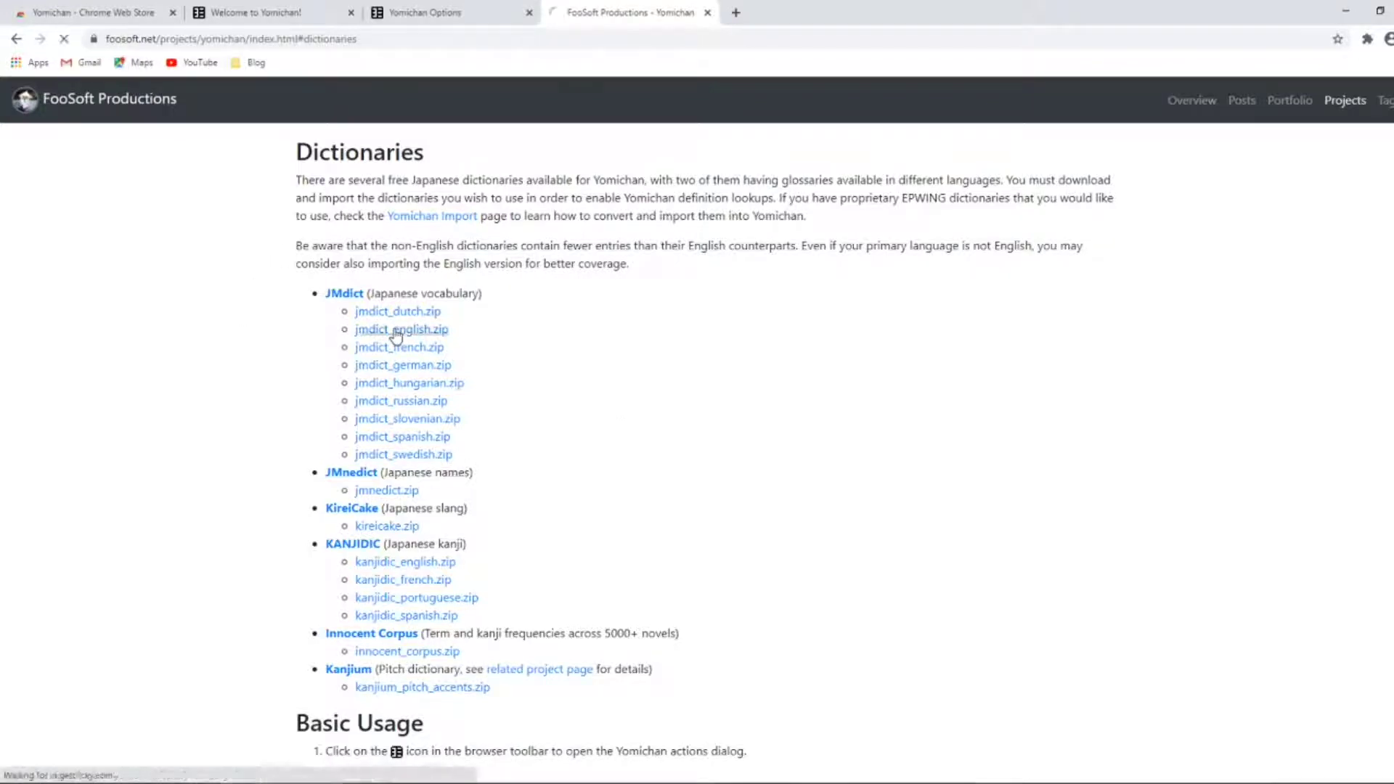
left_click(398, 487)
left_click(396, 527)
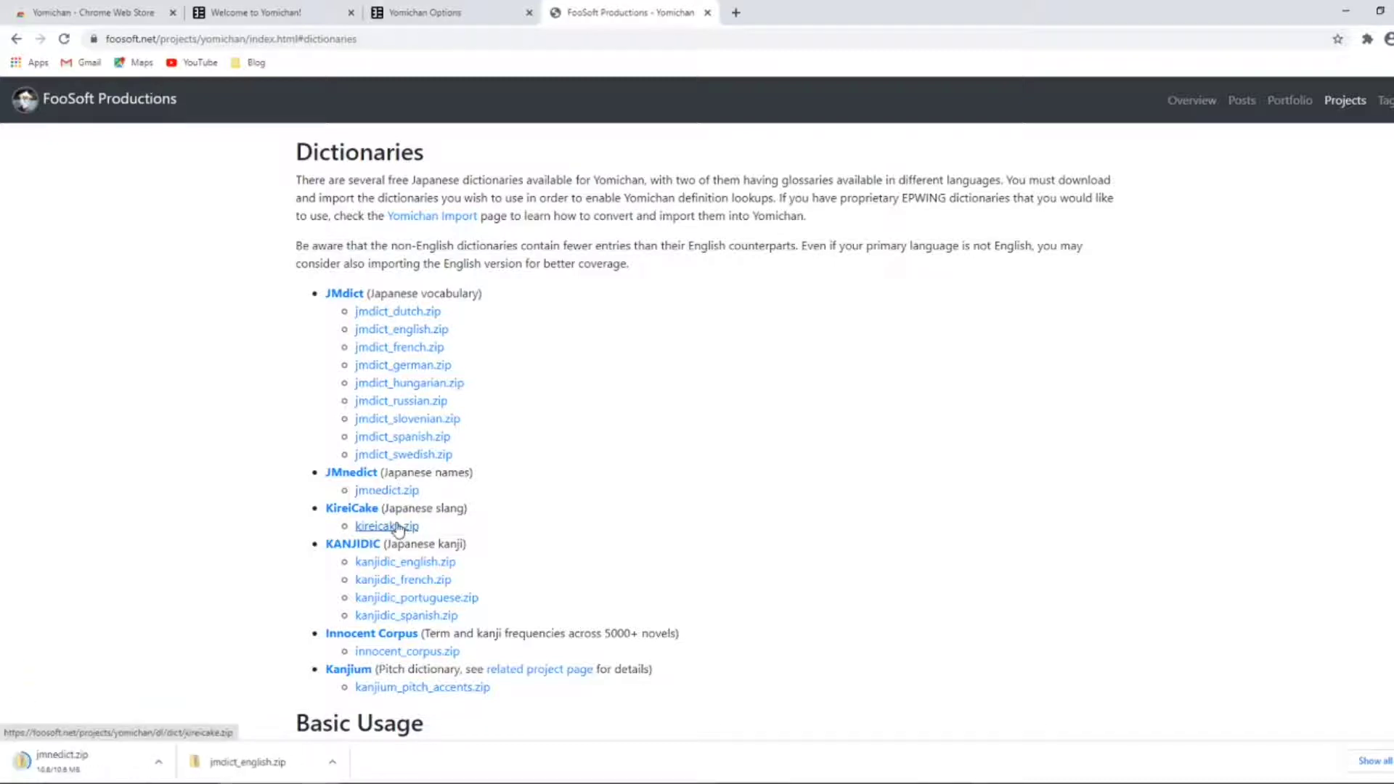
left_click(392, 563)
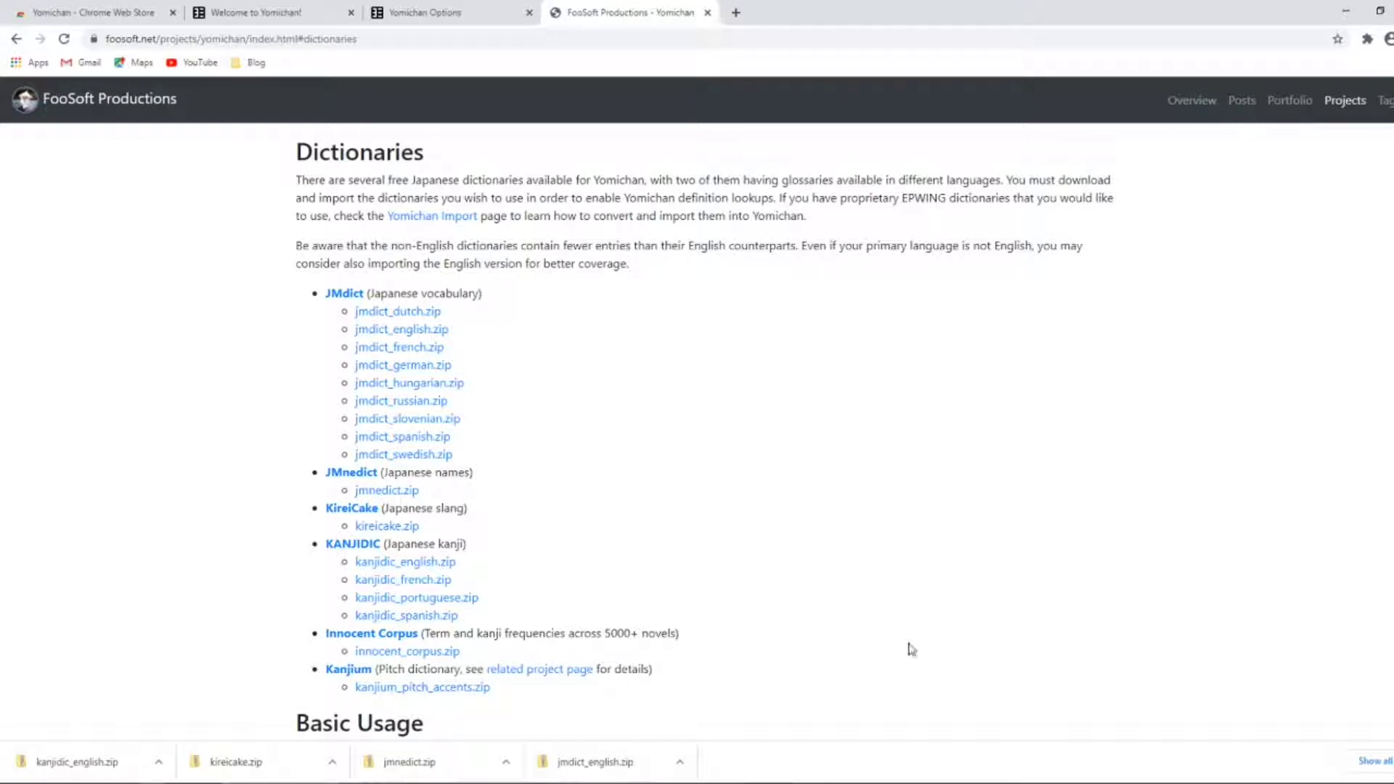
left_click(436, 13)
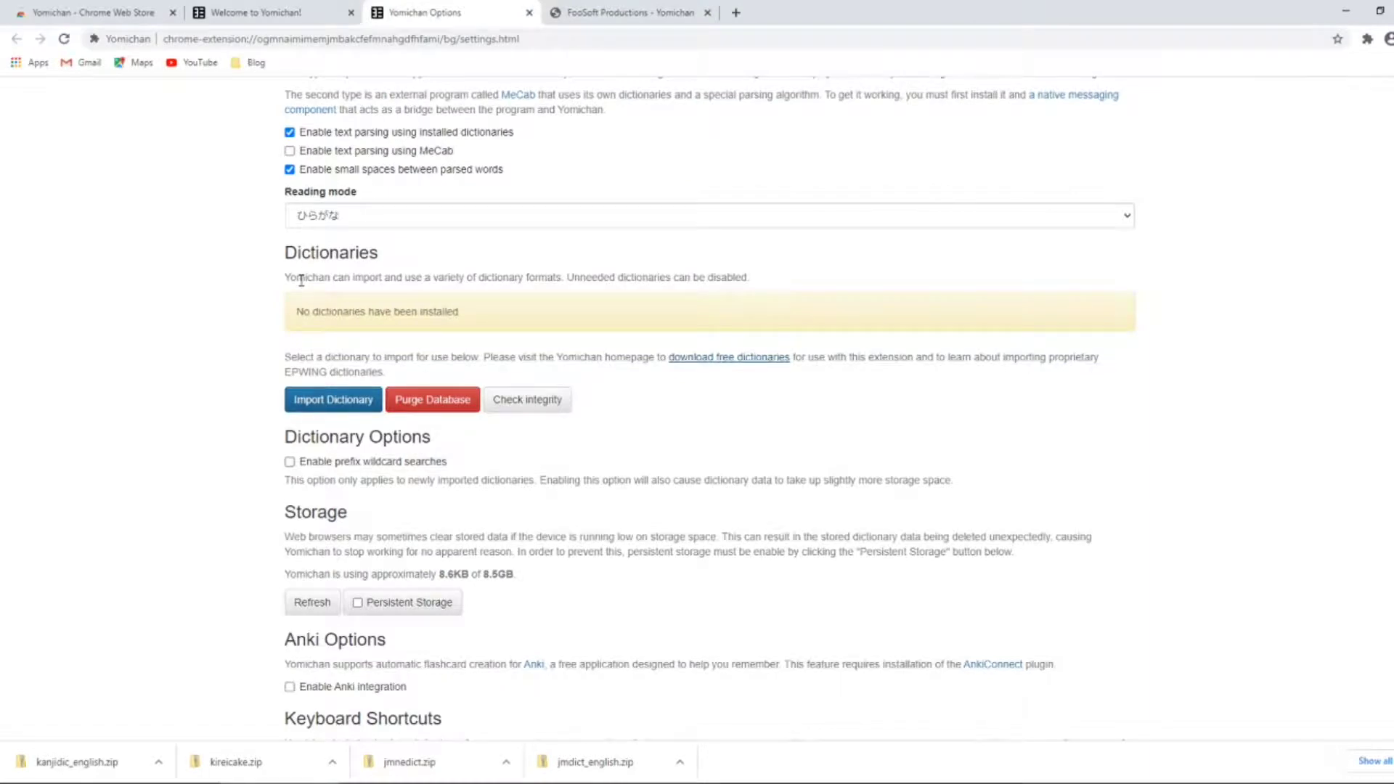
Step: Import all four zips from Desktop > Yomichan Dictionaries, then scroll to Anki Options
left_click(320, 402)
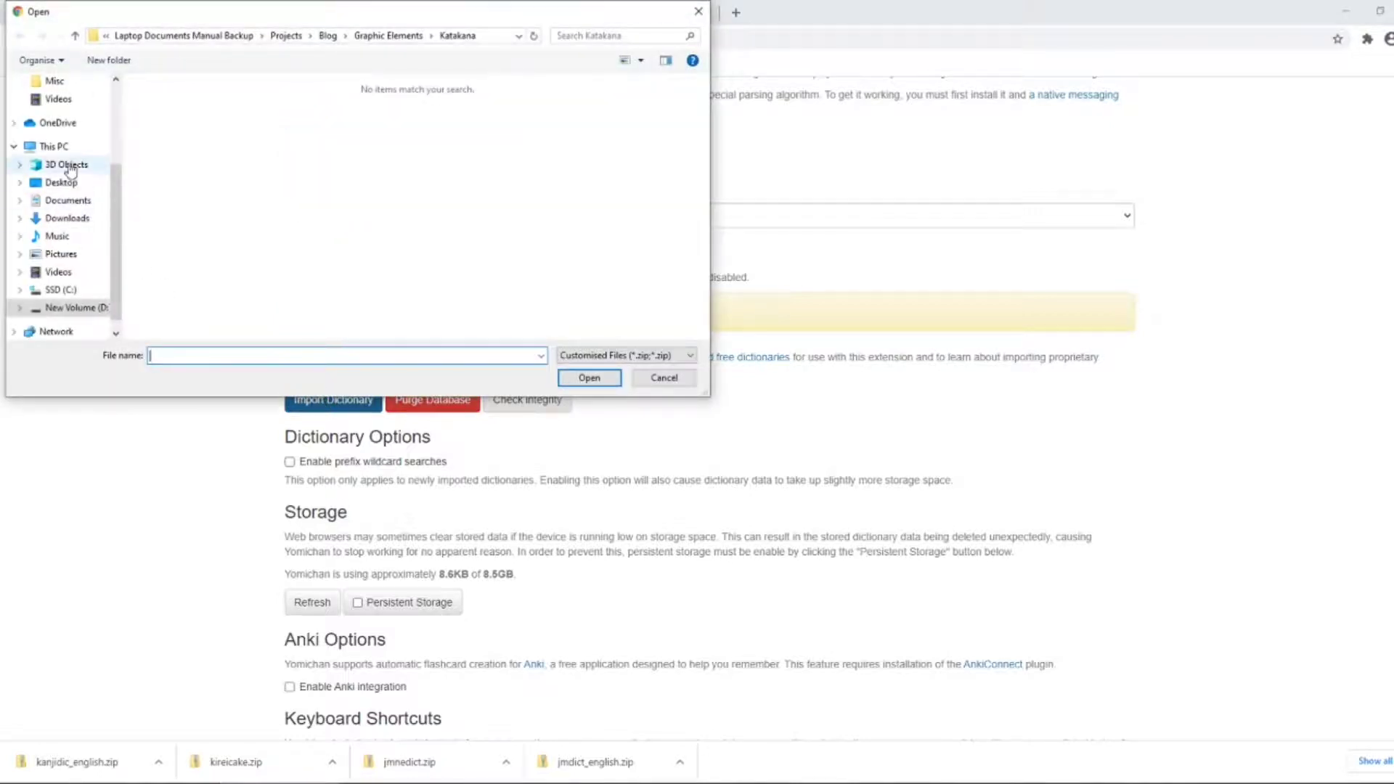
left_click(80, 186)
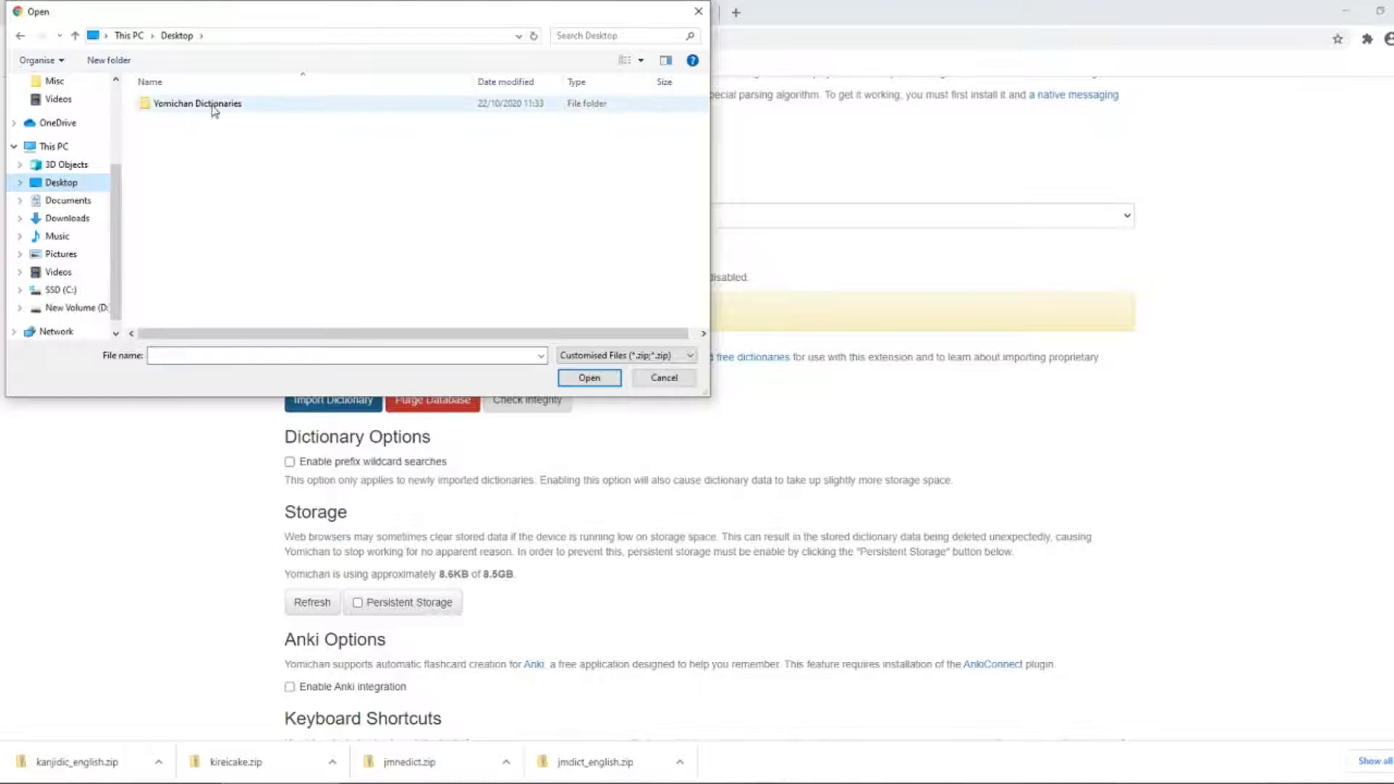
double_click(215, 110)
left_click(211, 109)
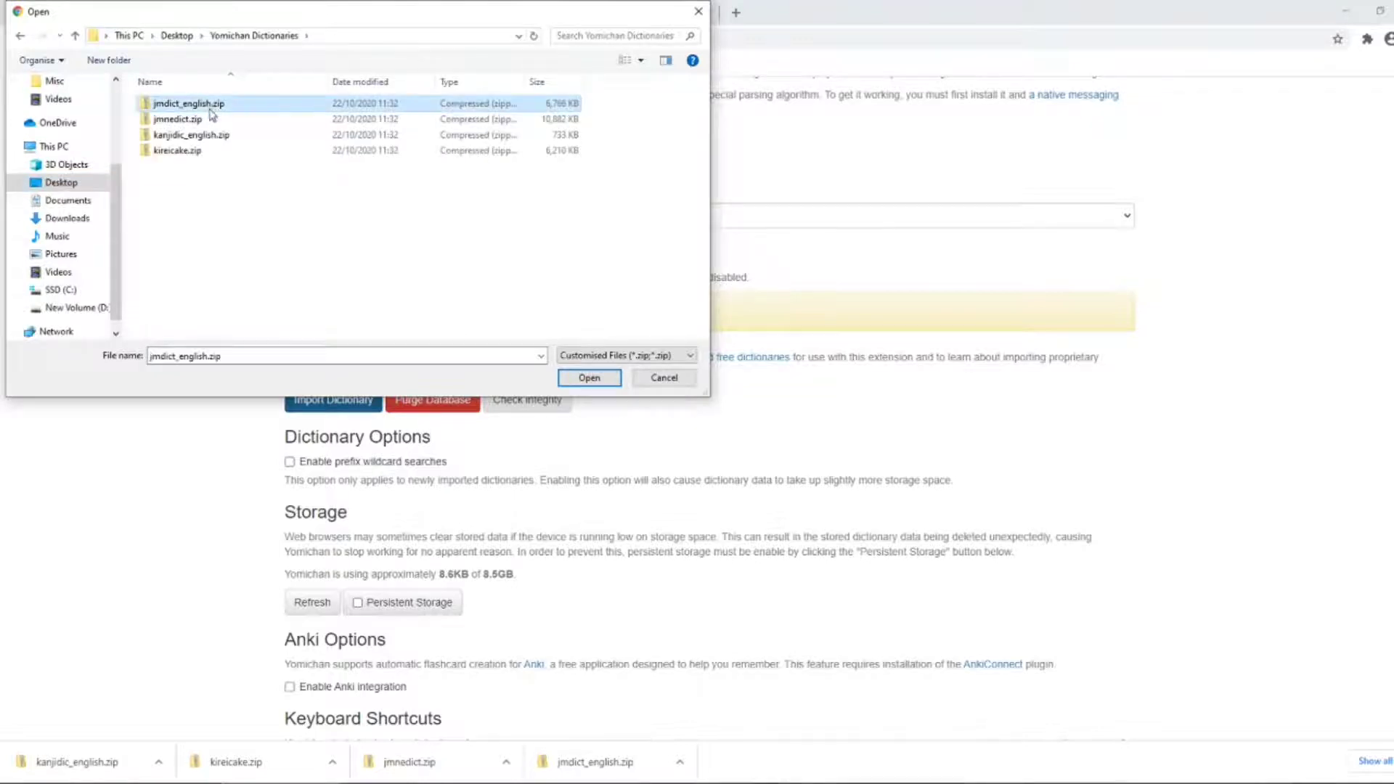
left_click(208, 151, "shift")
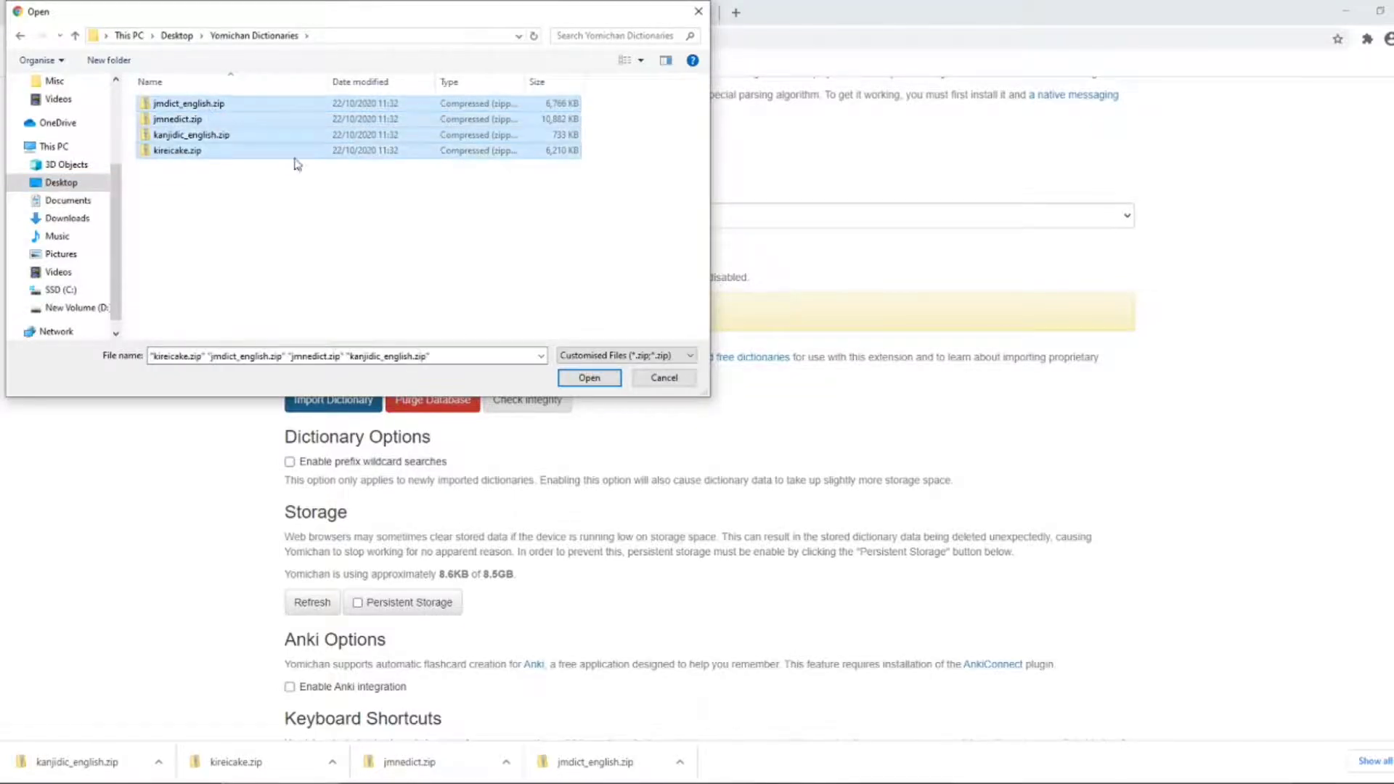
left_click(588, 379)
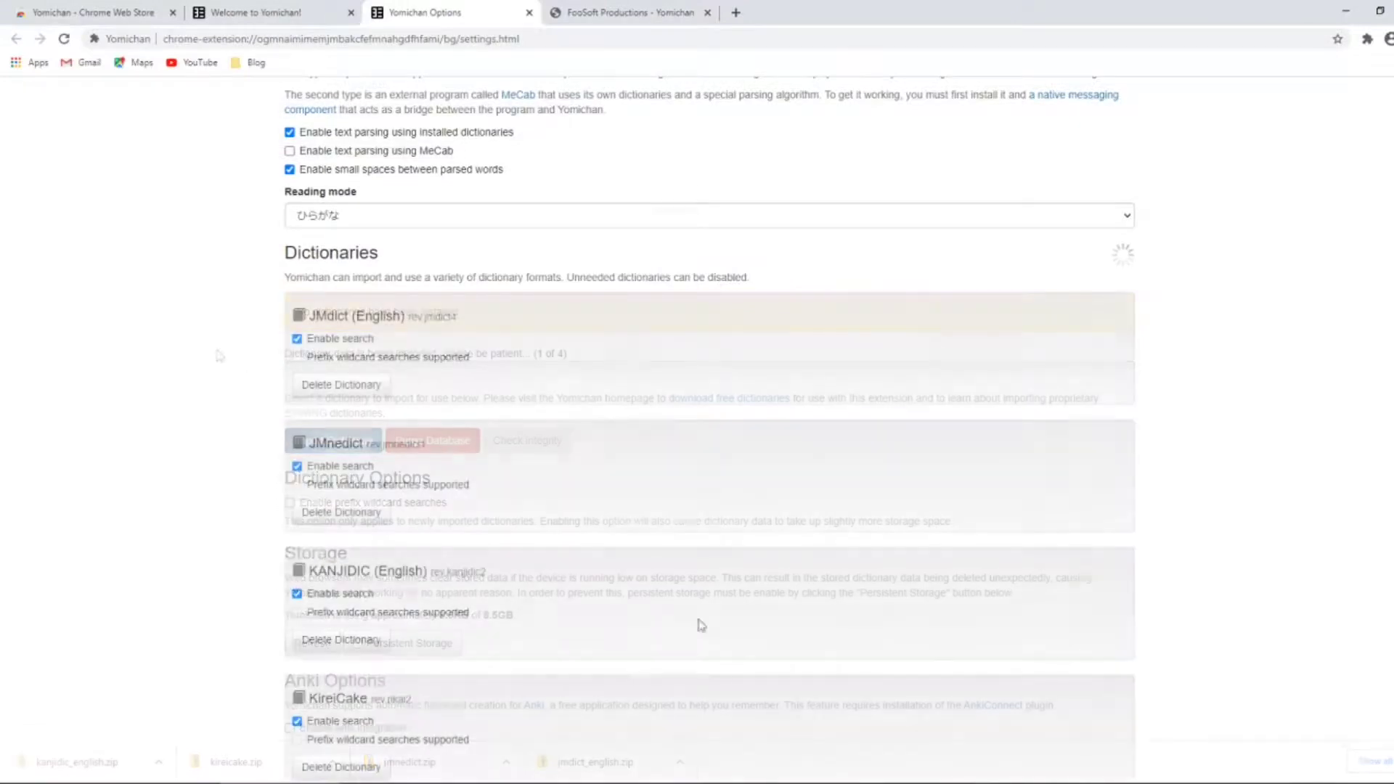
scroll(302, 306, "down", 2)
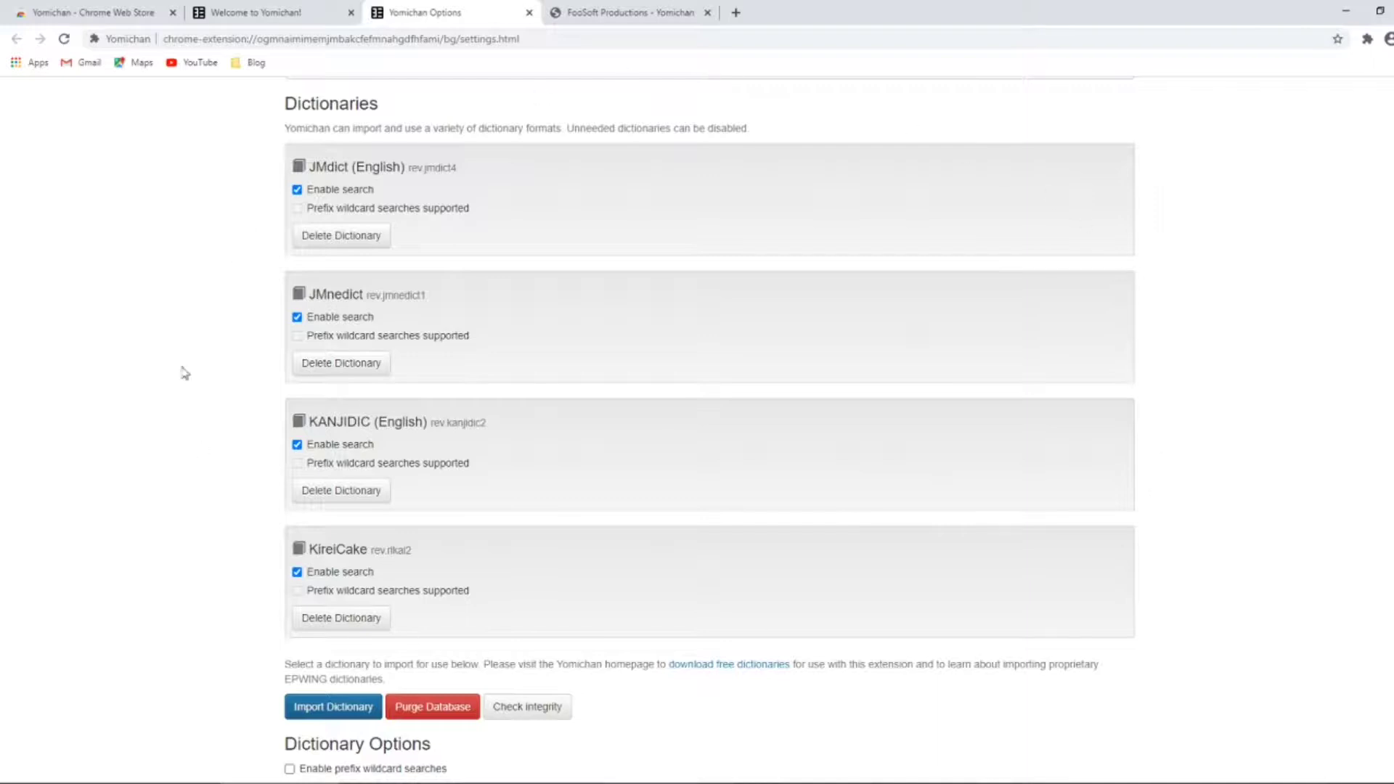
scroll(183, 363, "down", 8)
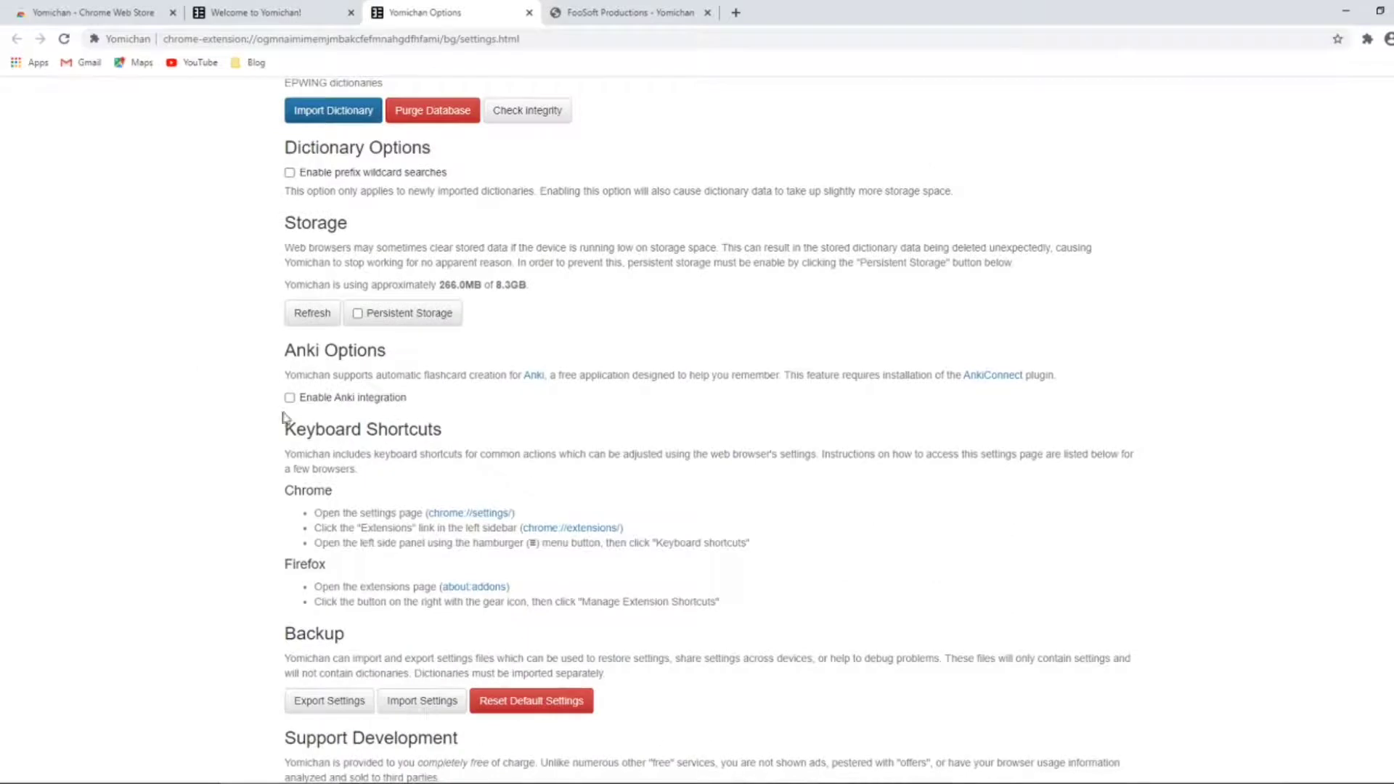
Step: Enable Anki integration in Yomichan and edit the card tags field
left_click(290, 398)
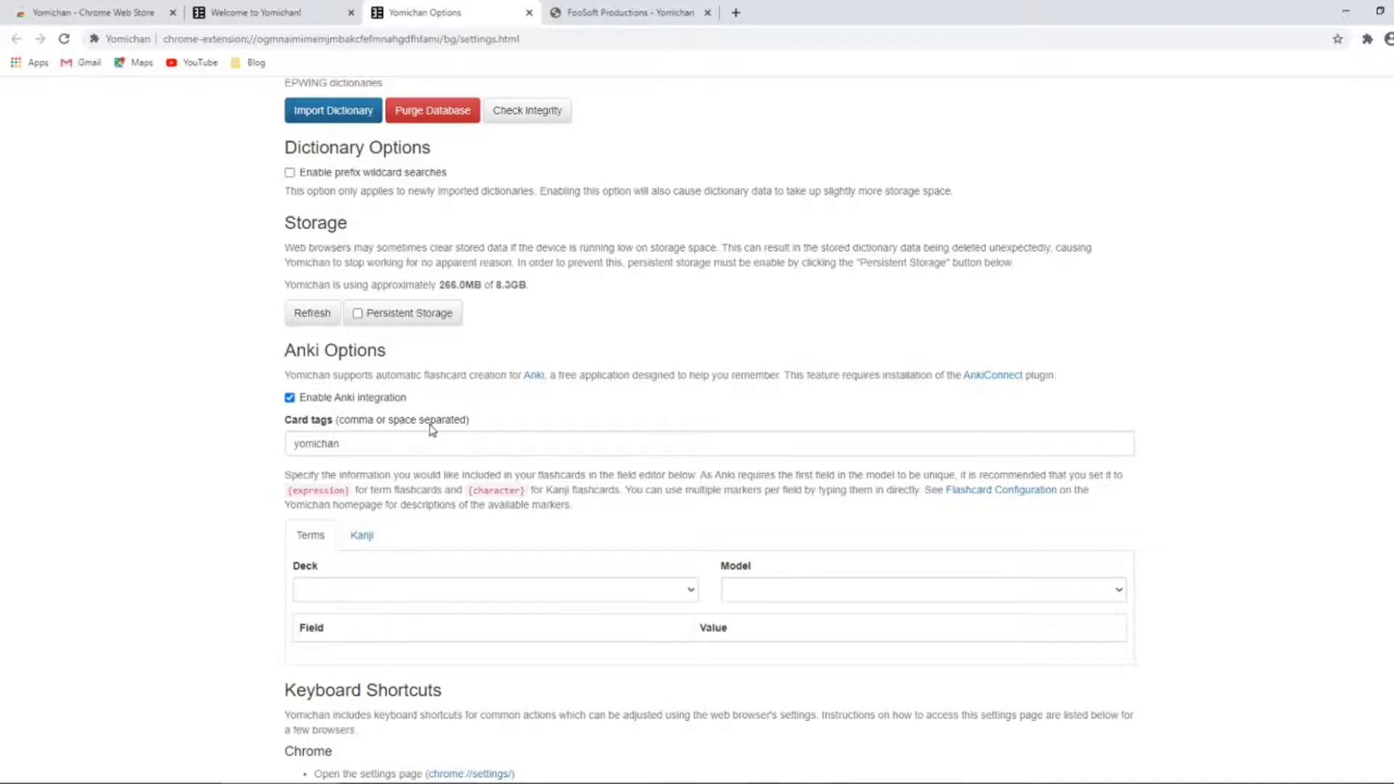
left_click(341, 445)
left_click(242, 446)
scroll(571, 393, "down", 1)
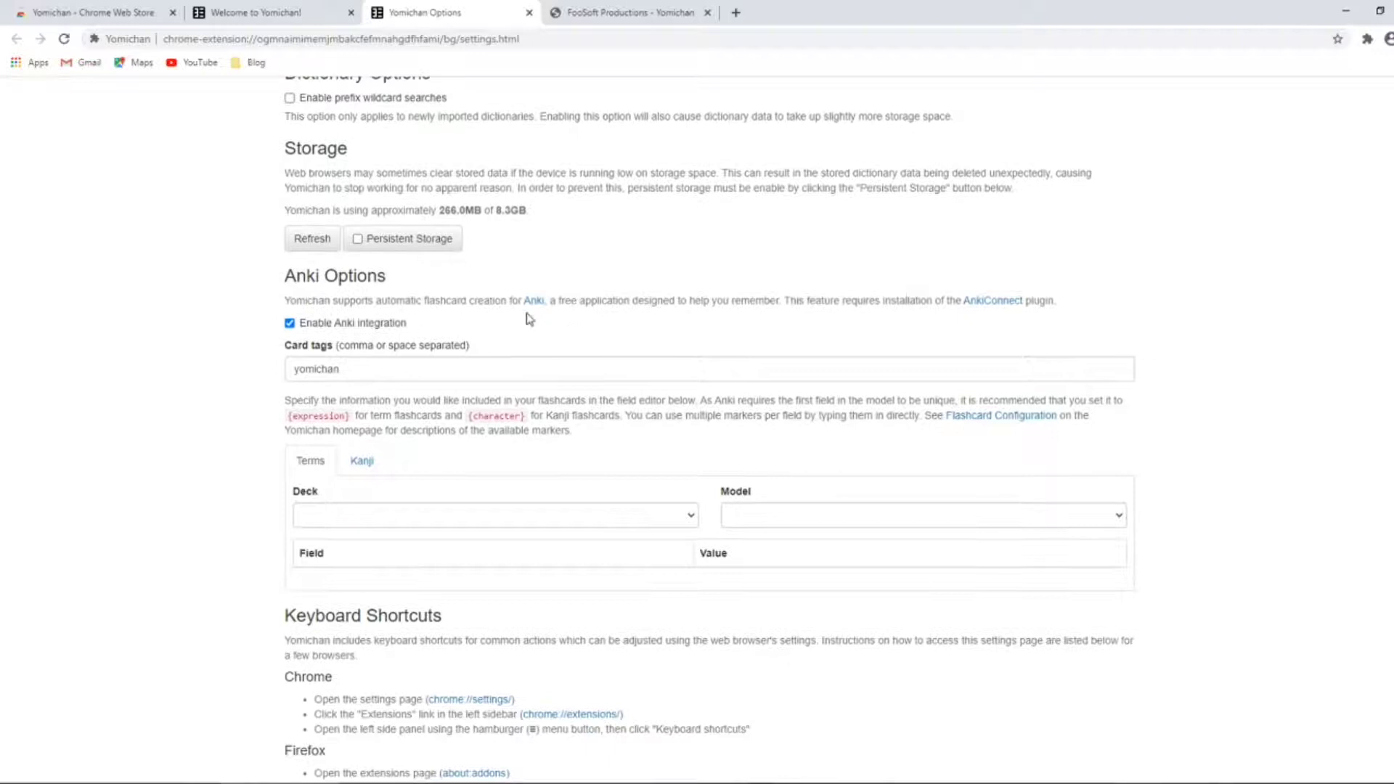
left_click(994, 301)
left_click_drag(356, 382, 424, 387)
key("ctrl+c")
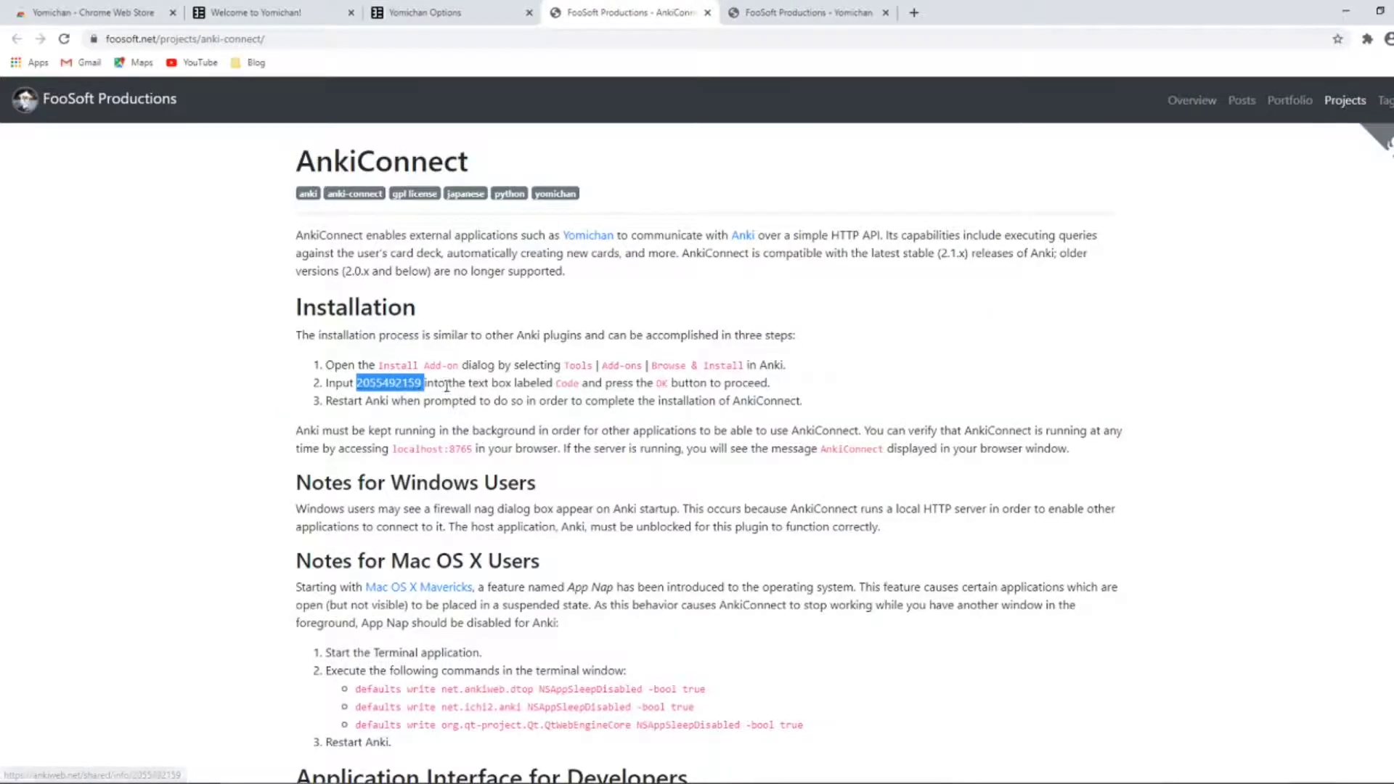
right_click(385, 383)
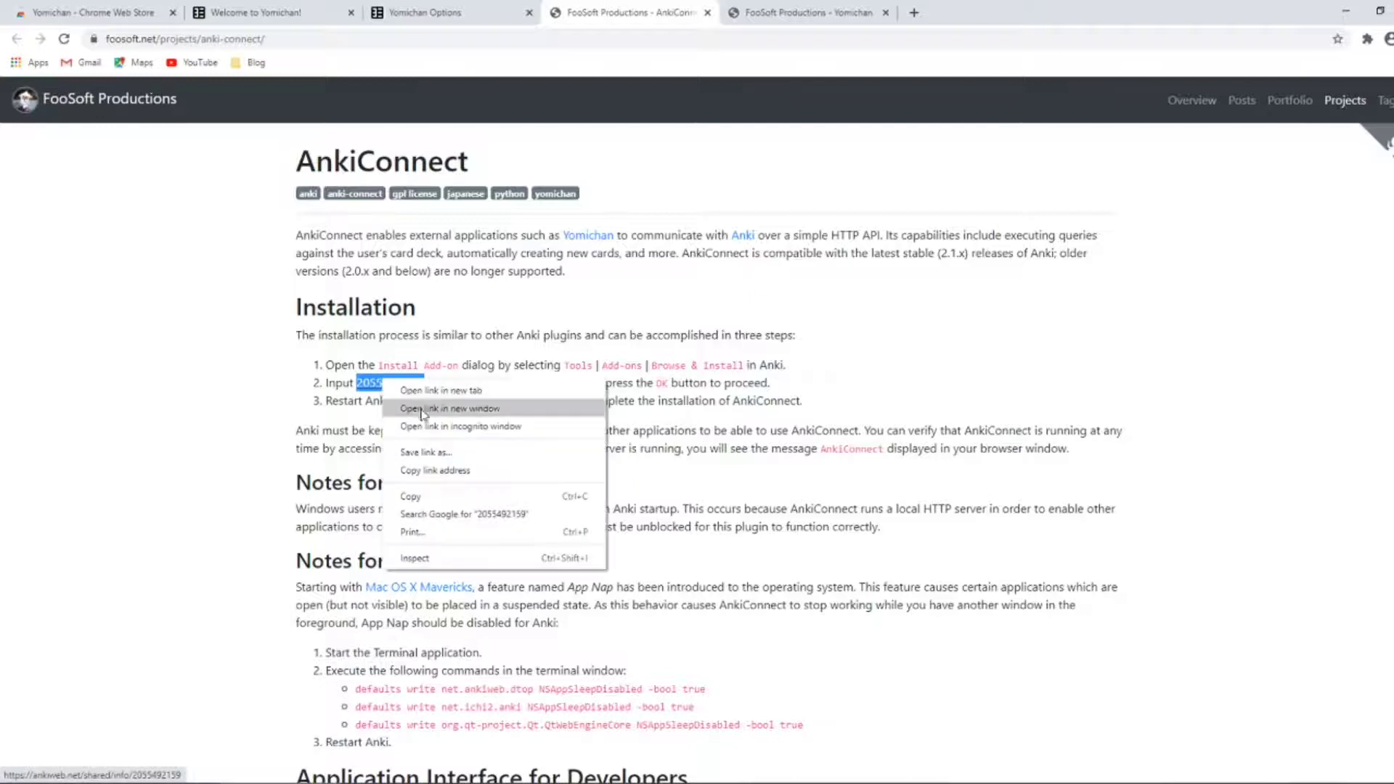
left_click(410, 496)
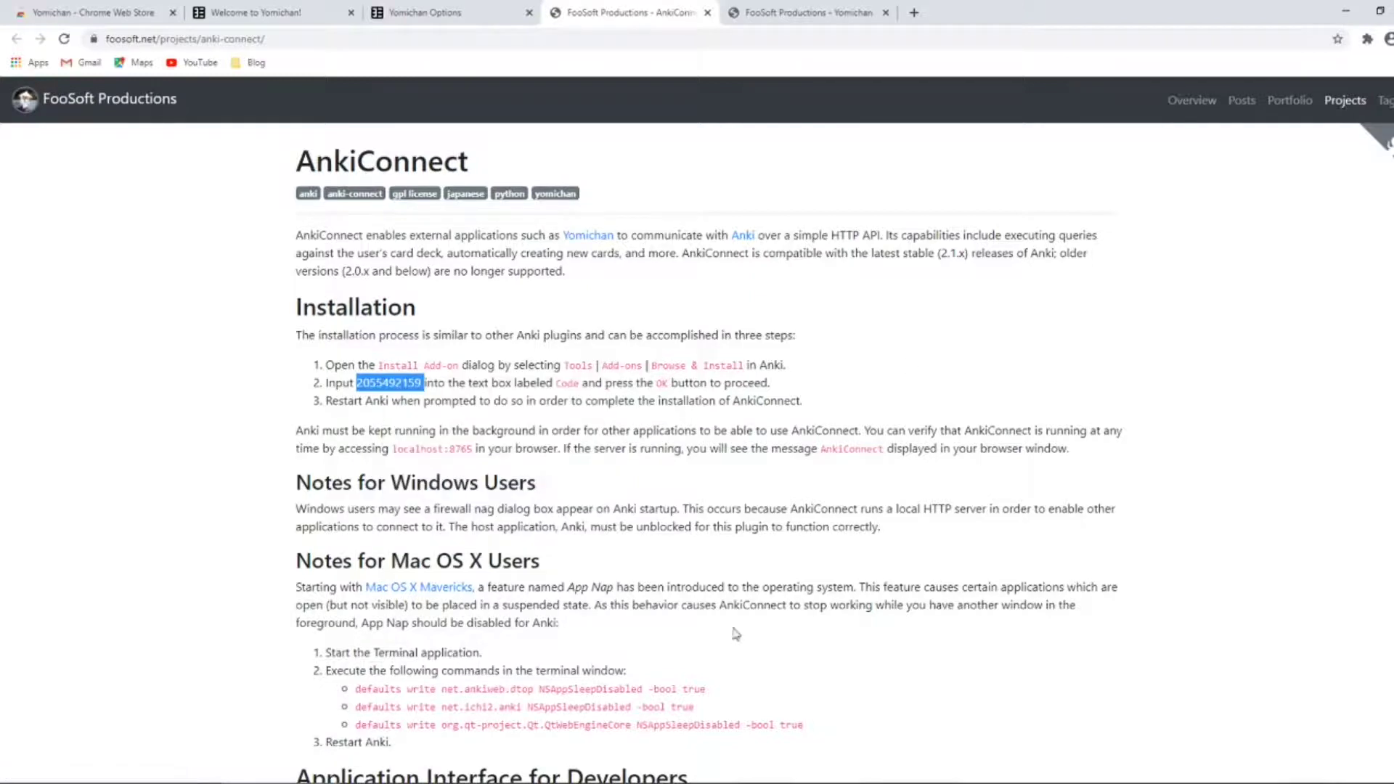
mouse_move(519, 783)
left_click(519, 735)
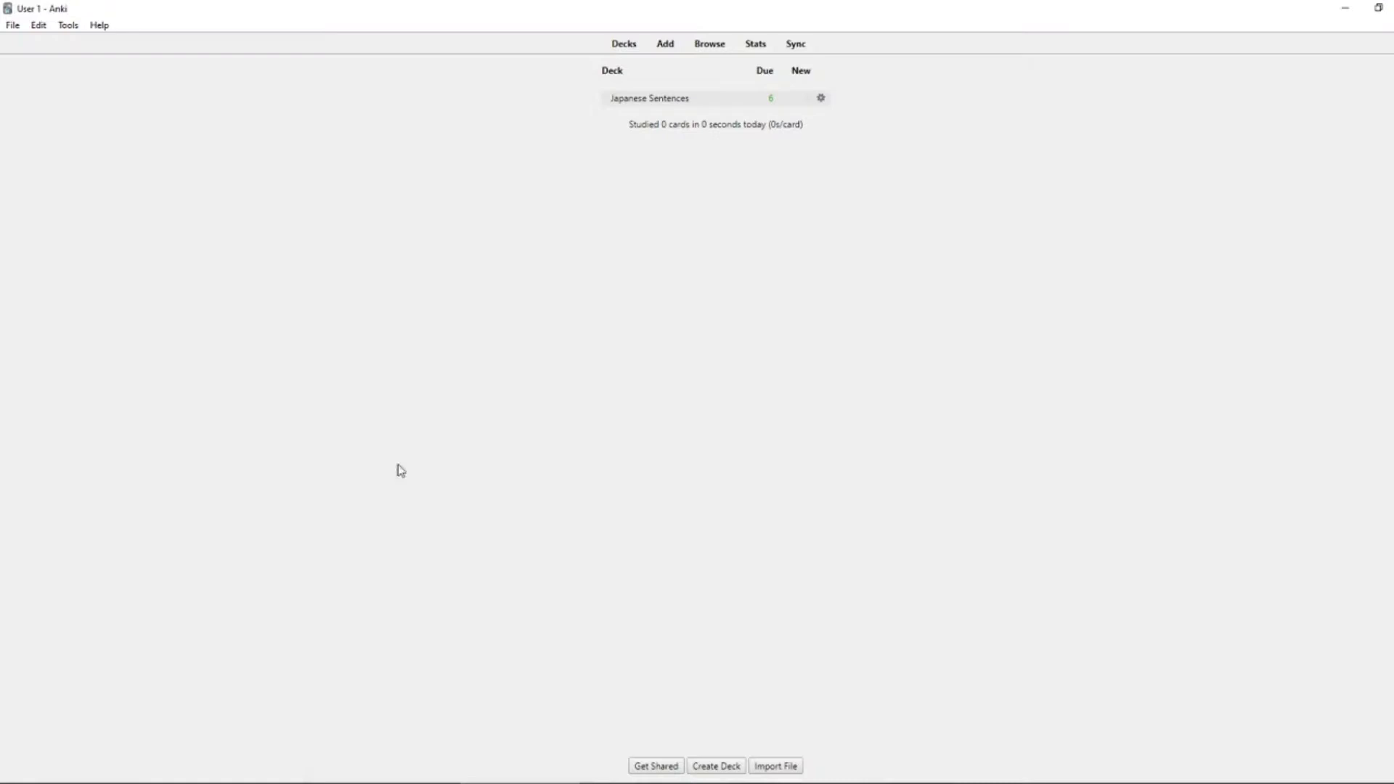
left_click(66, 27)
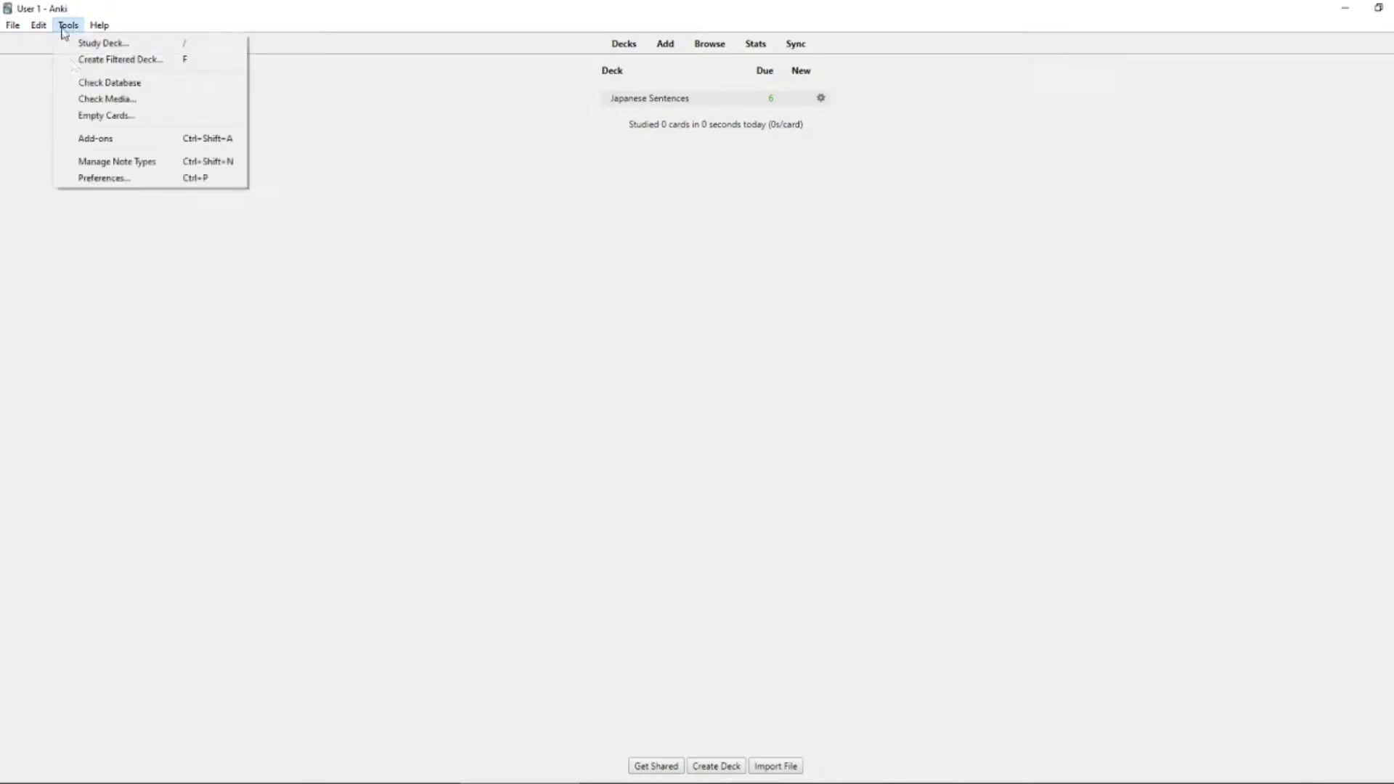
left_click(87, 139)
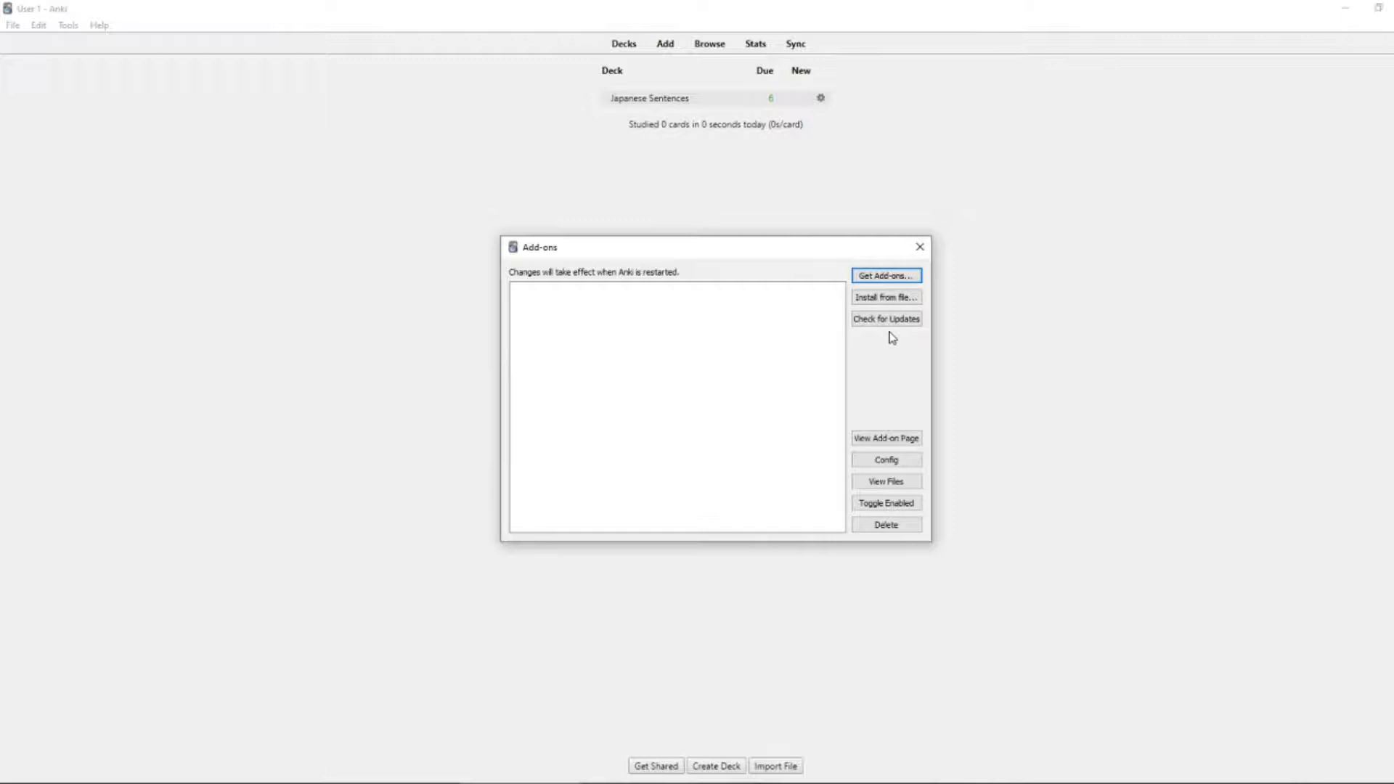
left_click(899, 277)
key("ctrl+v")
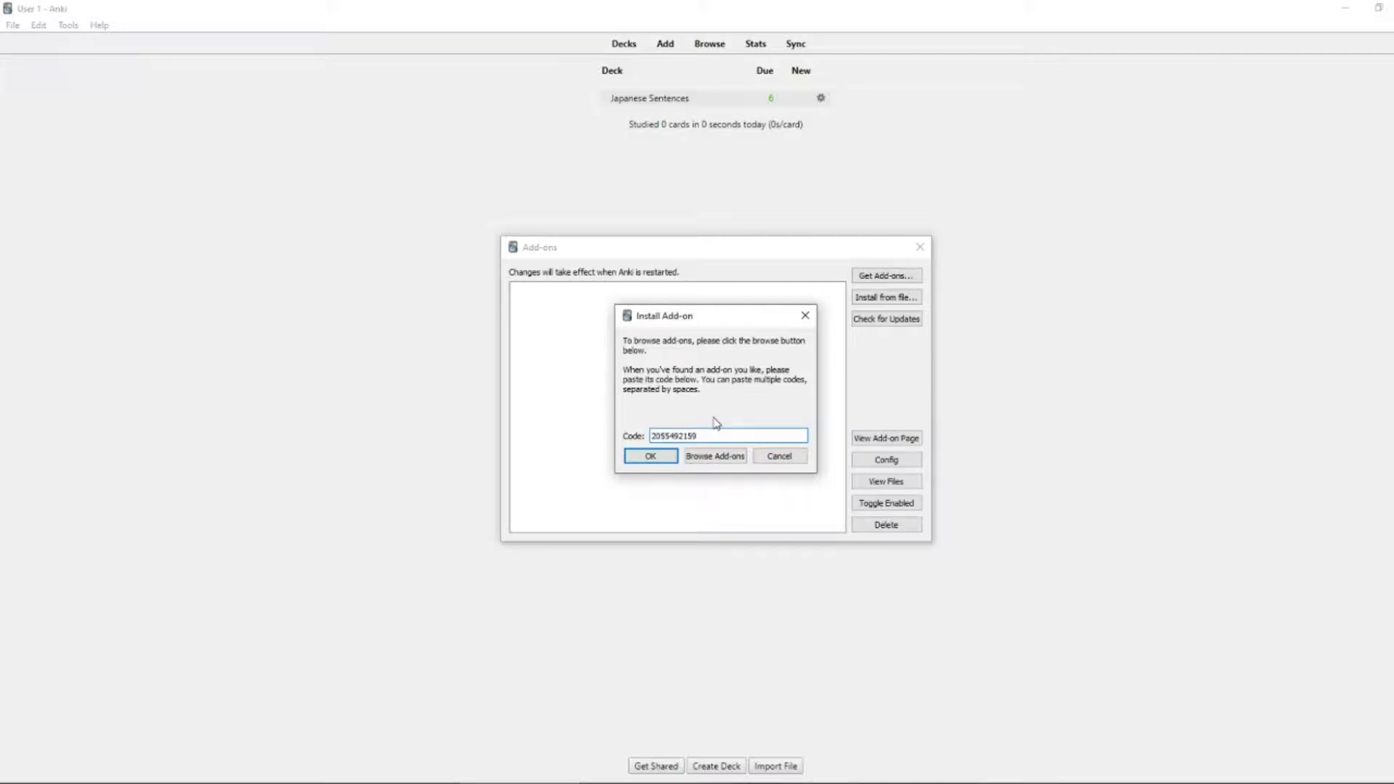
key("BackSpace")
left_click(647, 456)
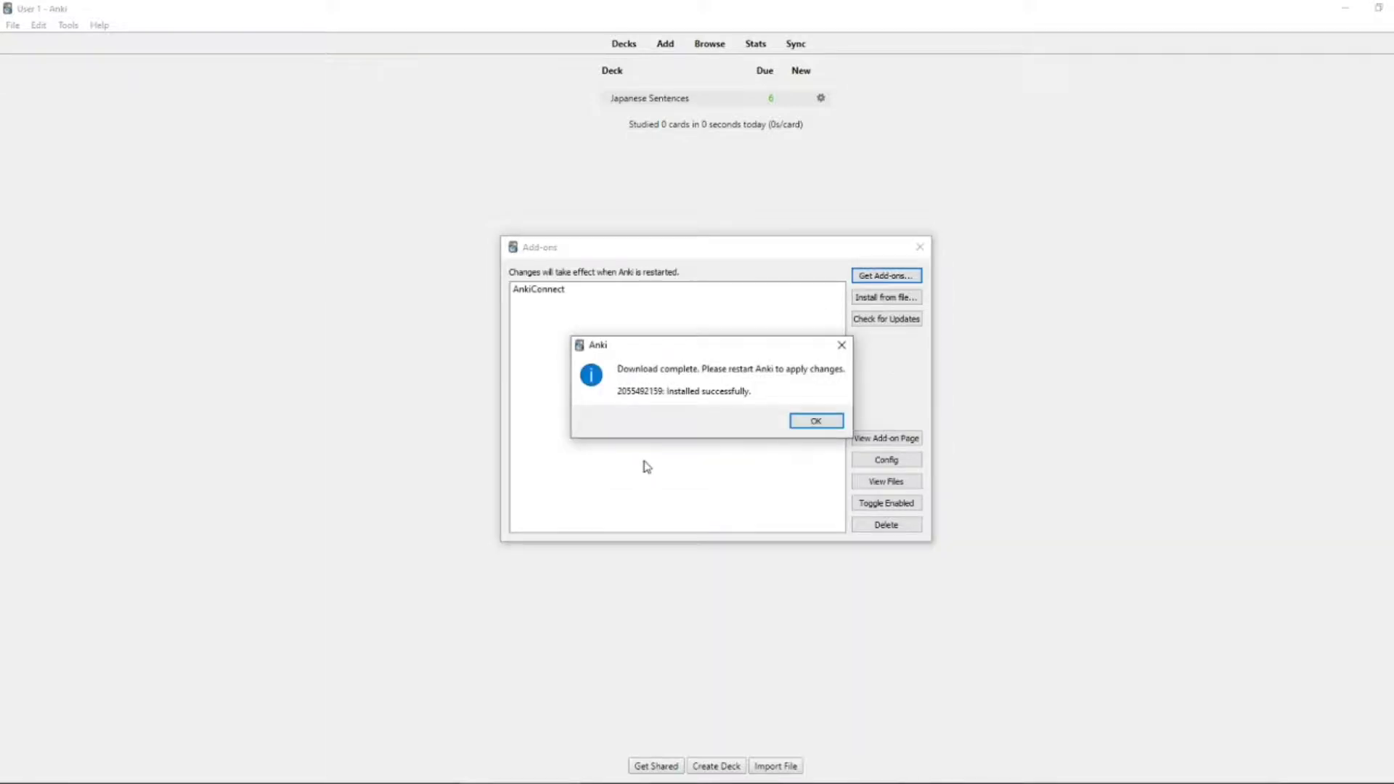
left_click(817, 422)
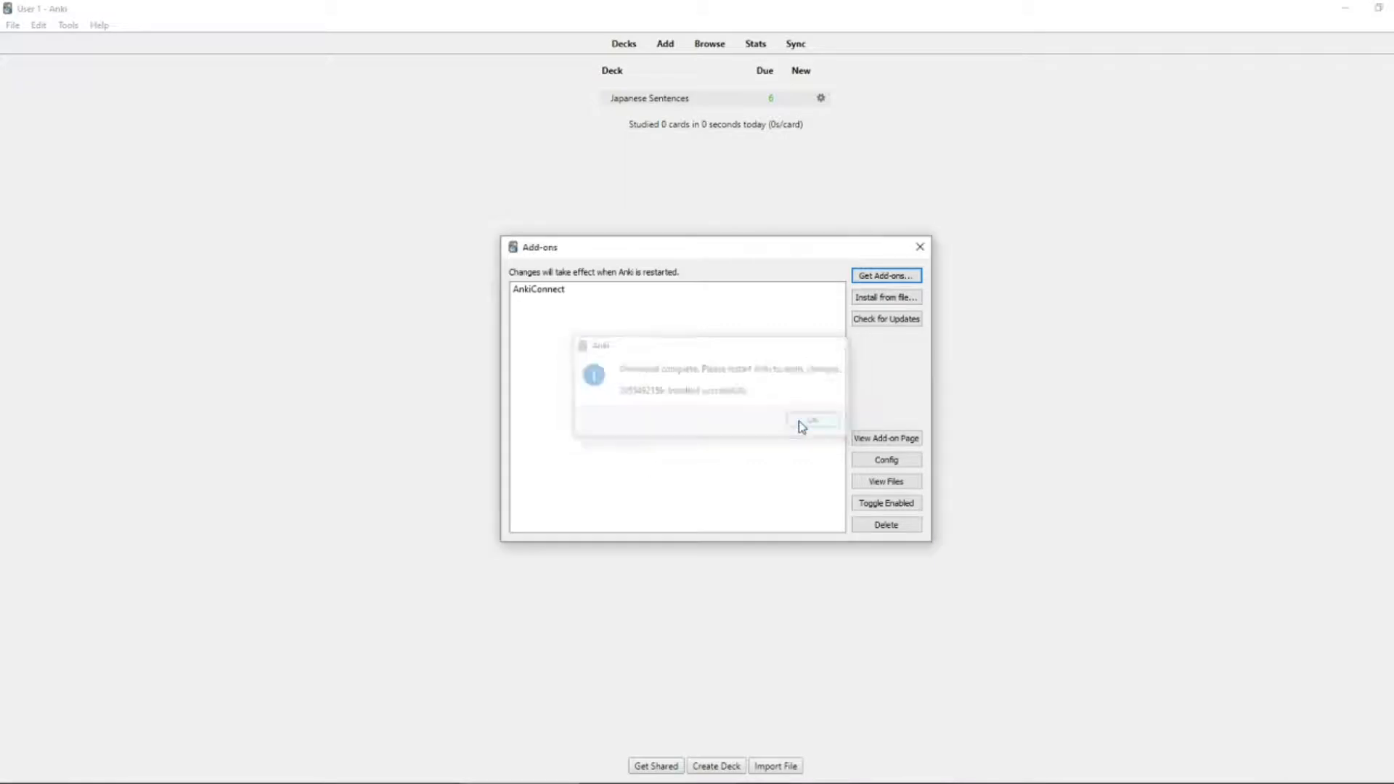
Step: Close the add-ons manager and Anki, then relaunch Anki from the desktop icon
left_click(920, 247)
left_click(1345, 8)
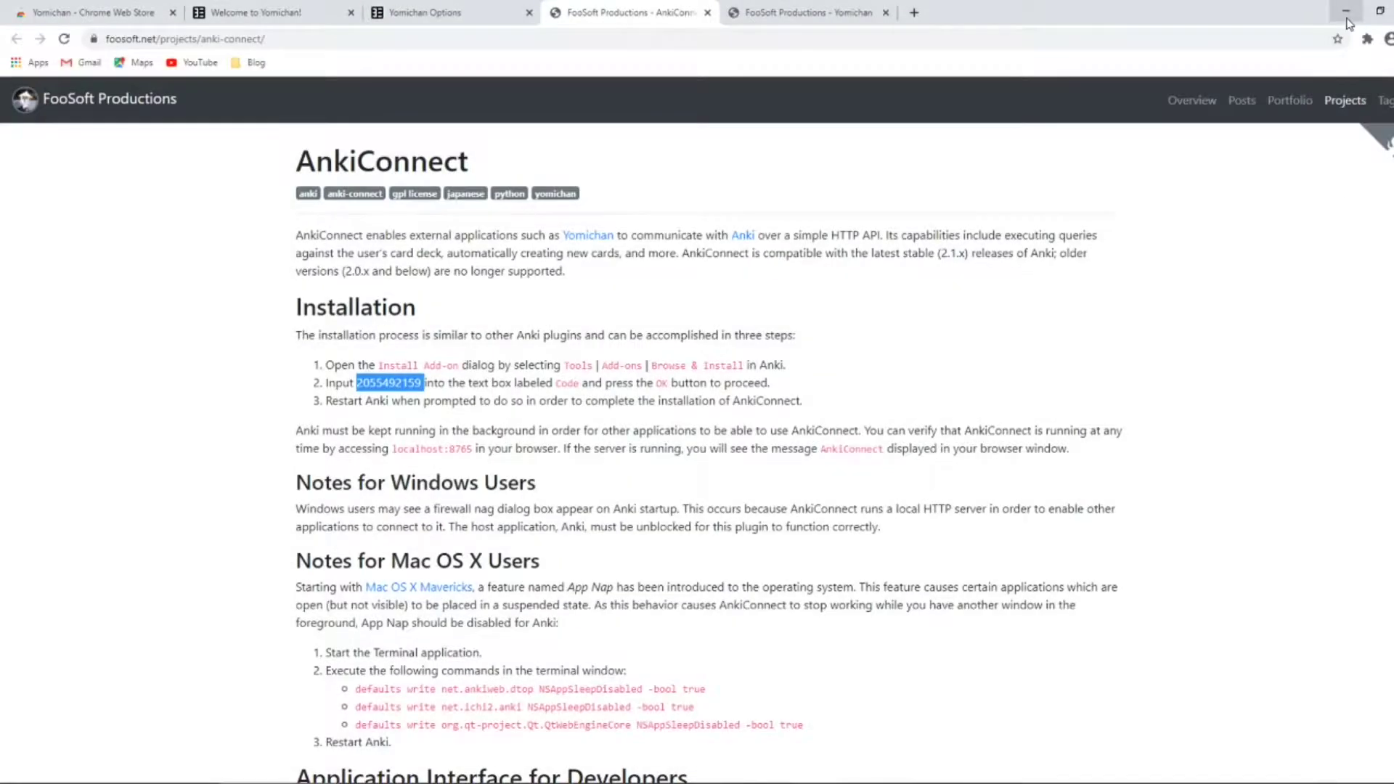
left_click(1346, 12)
double_click(28, 149)
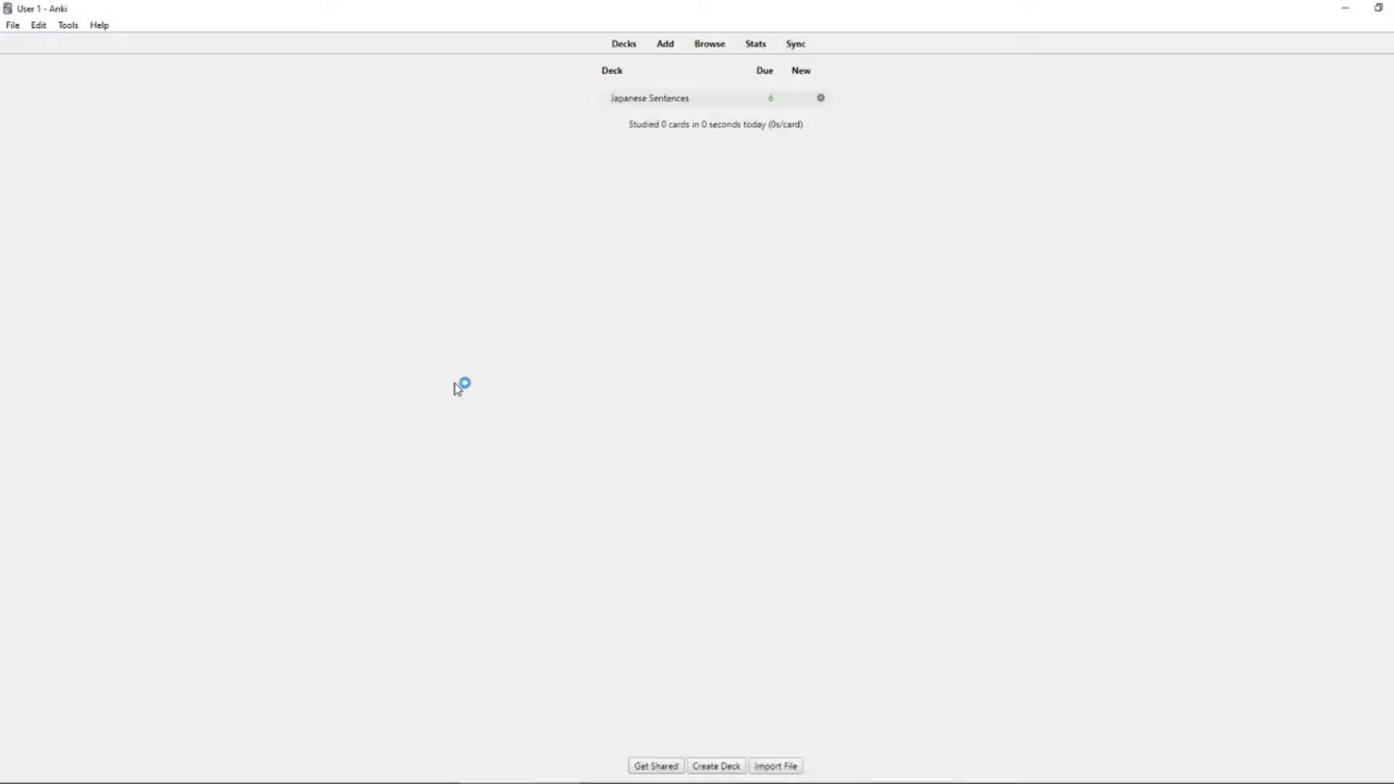
Step: Reload the Yomichan options page so Anki's decks become available
left_click(329, 776)
left_click(64, 38)
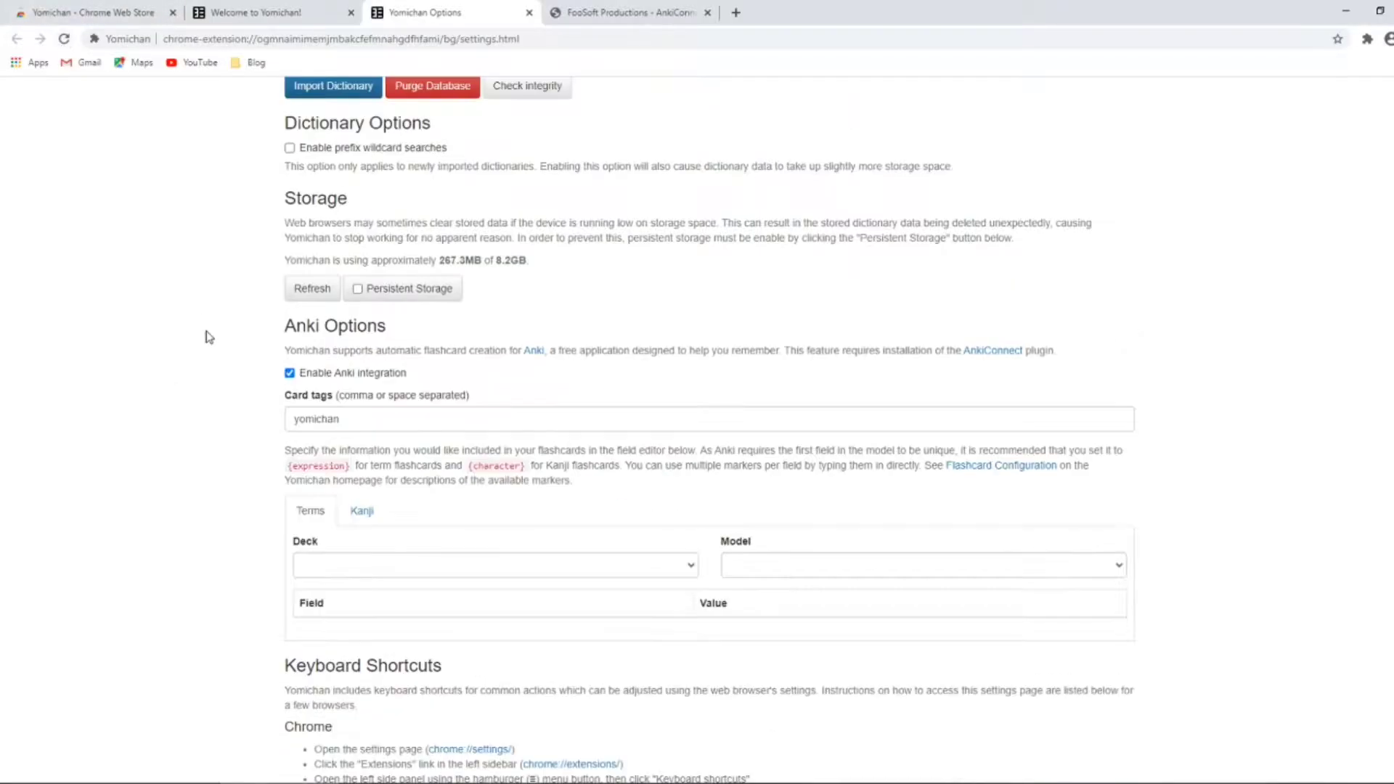
left_click(373, 565)
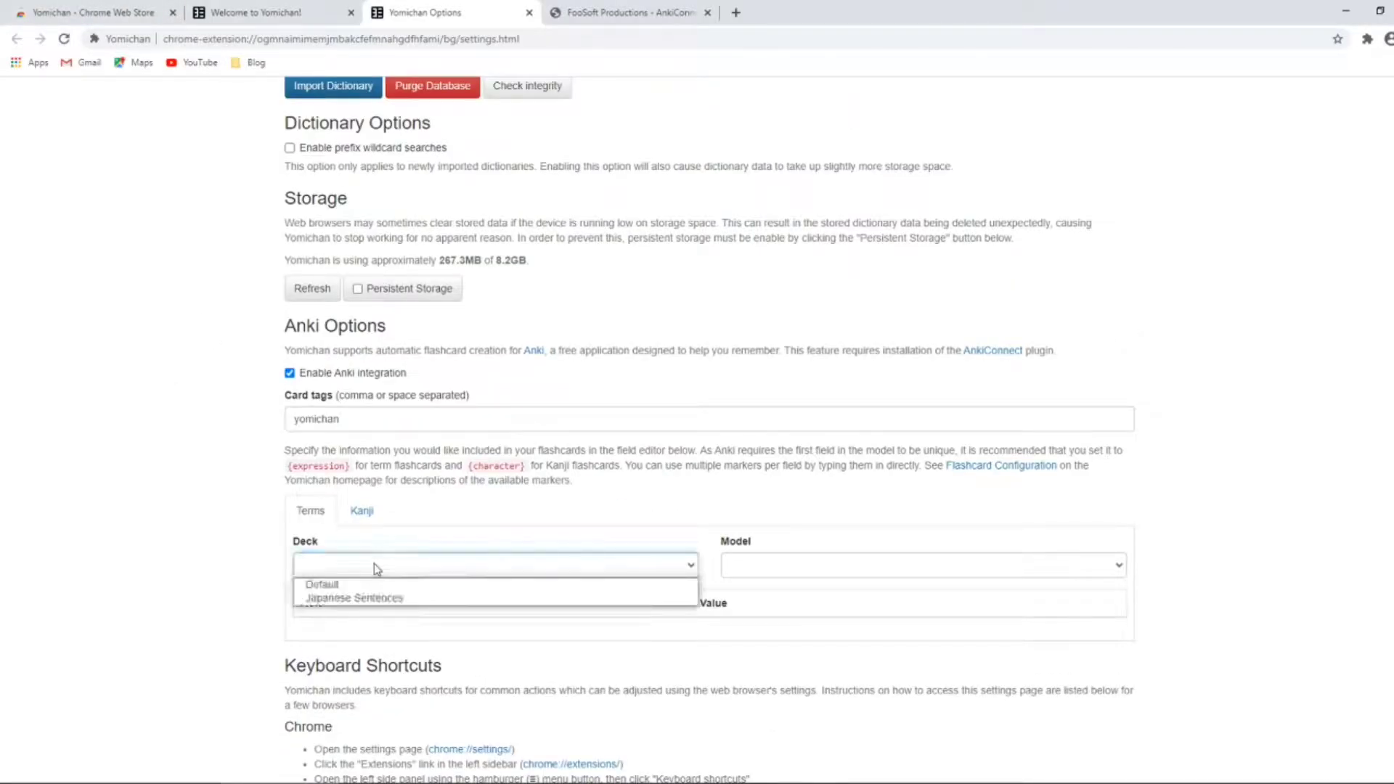
left_click(209, 518)
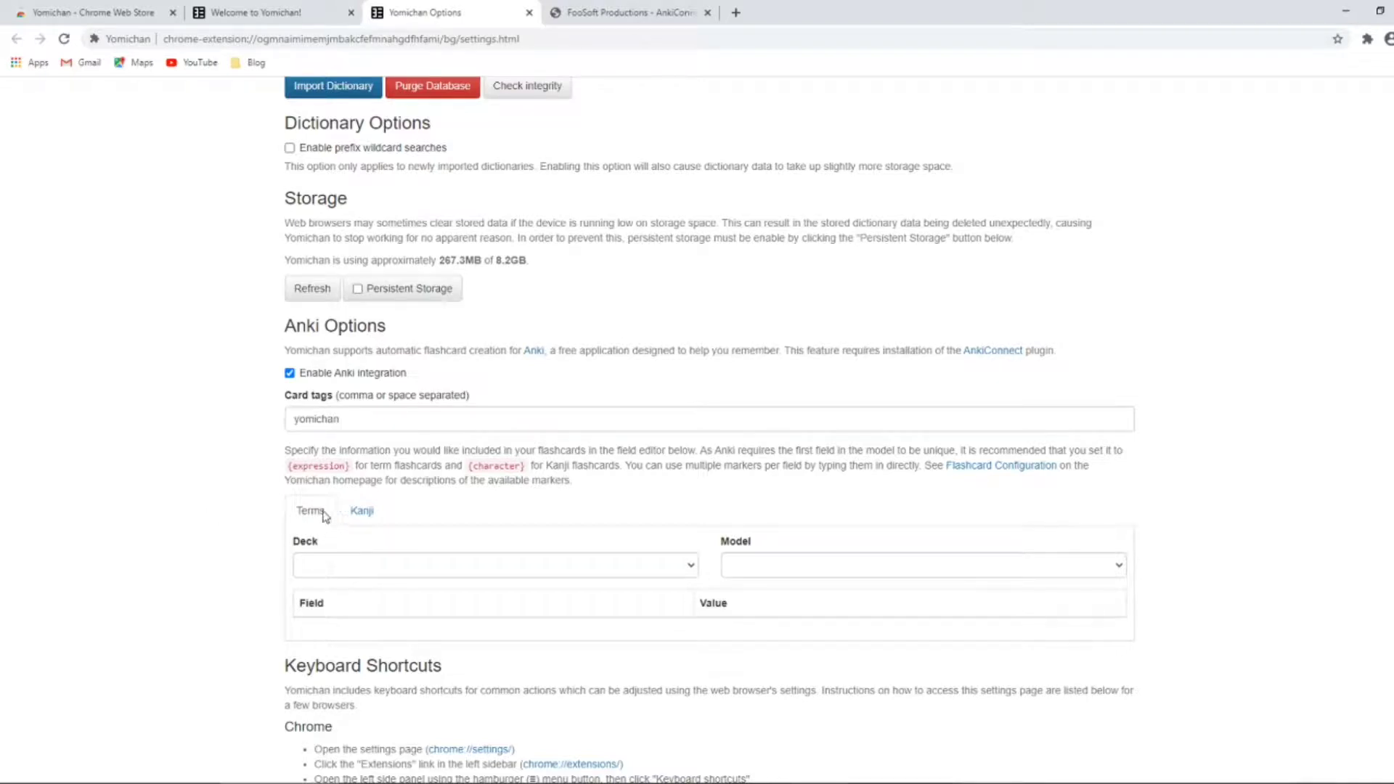
Step: Choose the Japanese Sentences deck and the Basic model for term cards
left_click(683, 572)
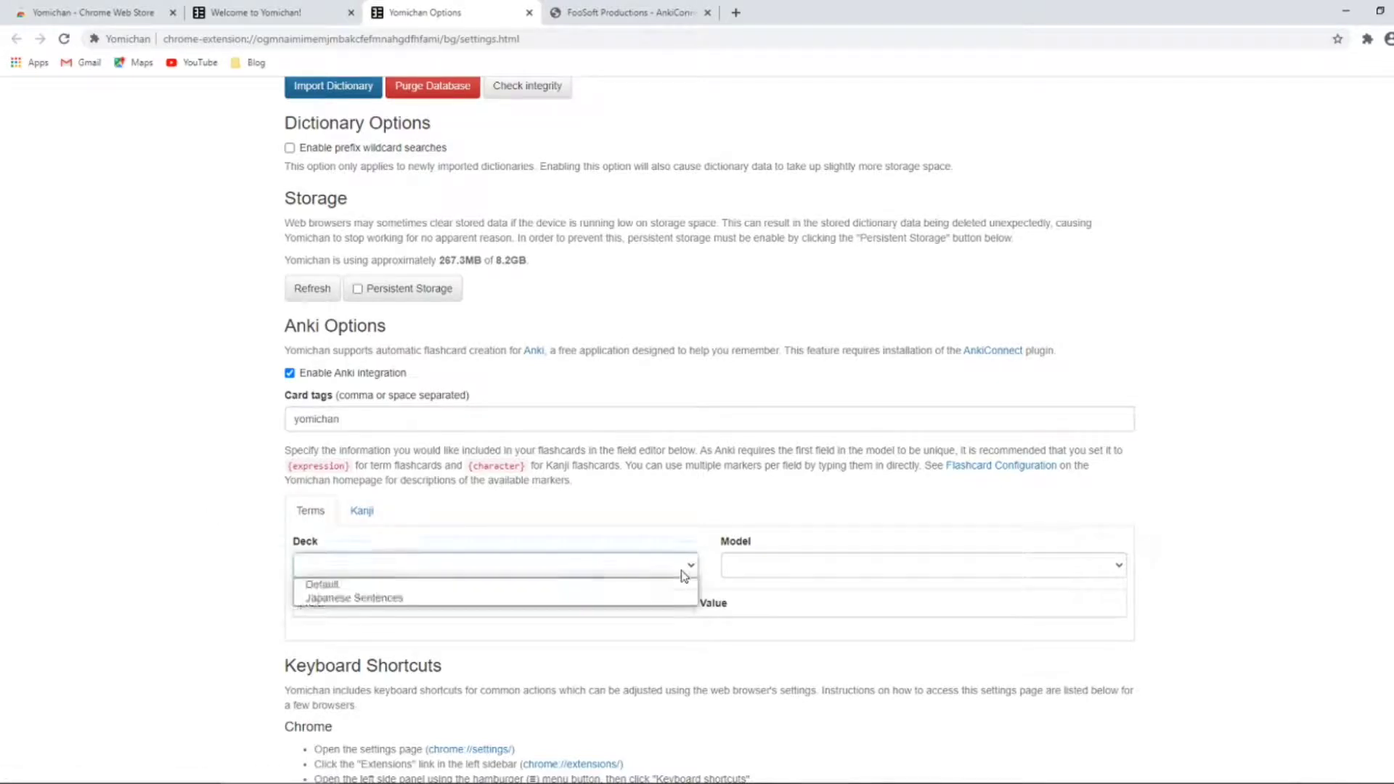
left_click(581, 598)
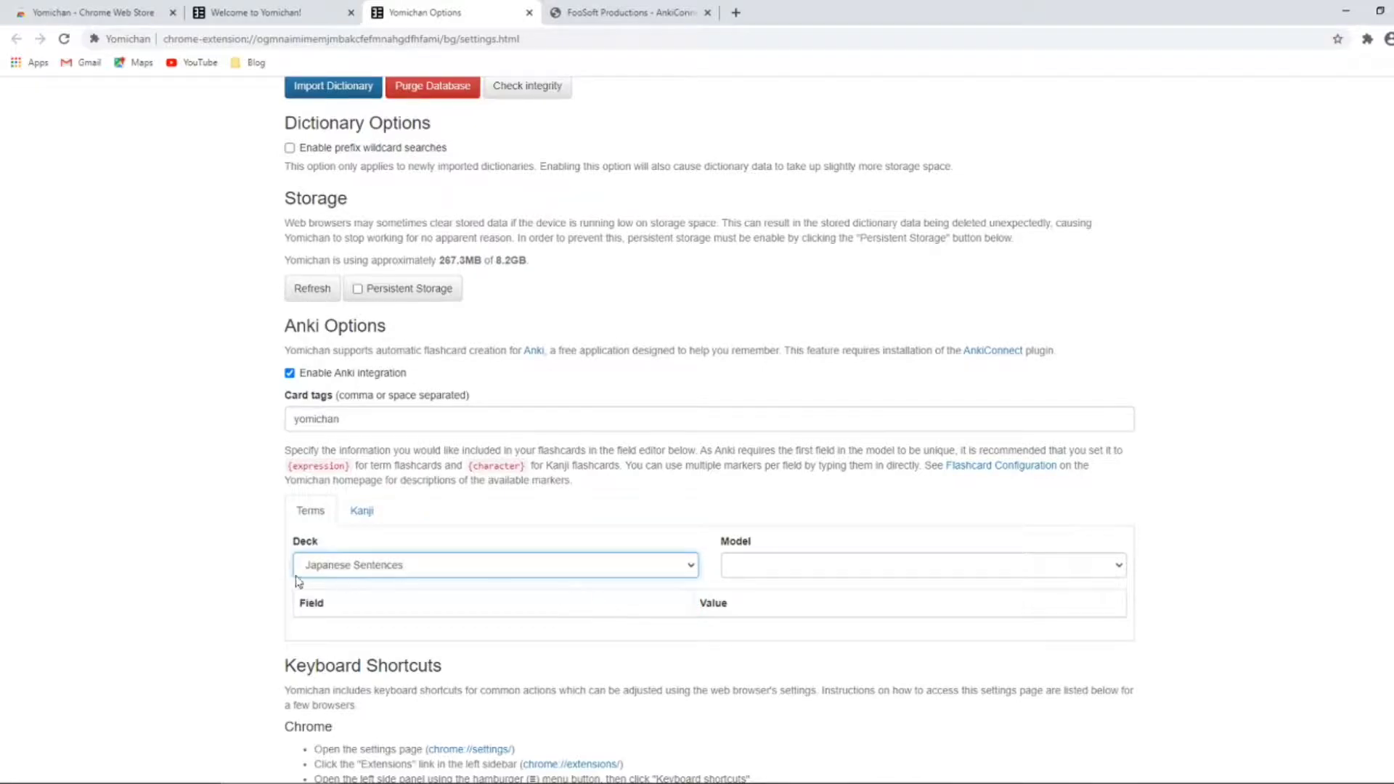
left_click(834, 567)
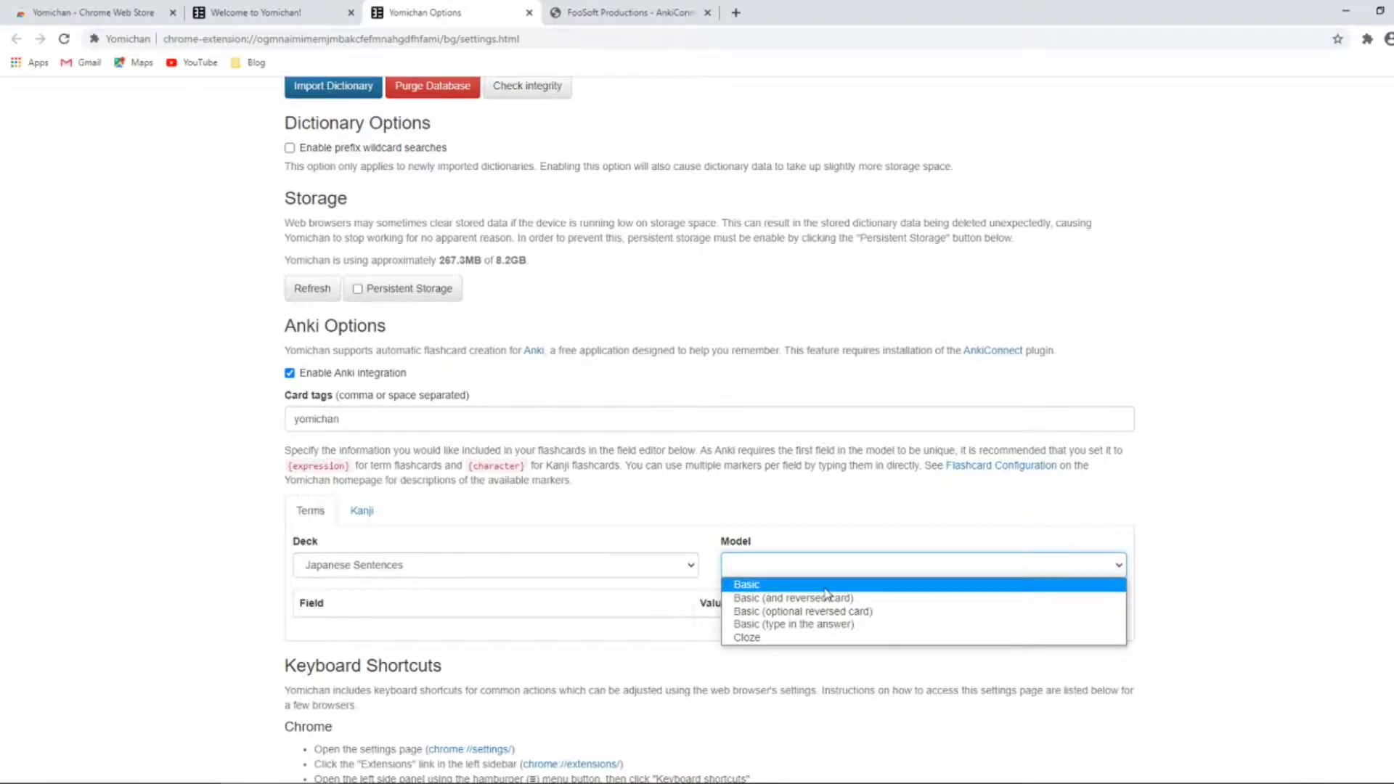
left_click(826, 588)
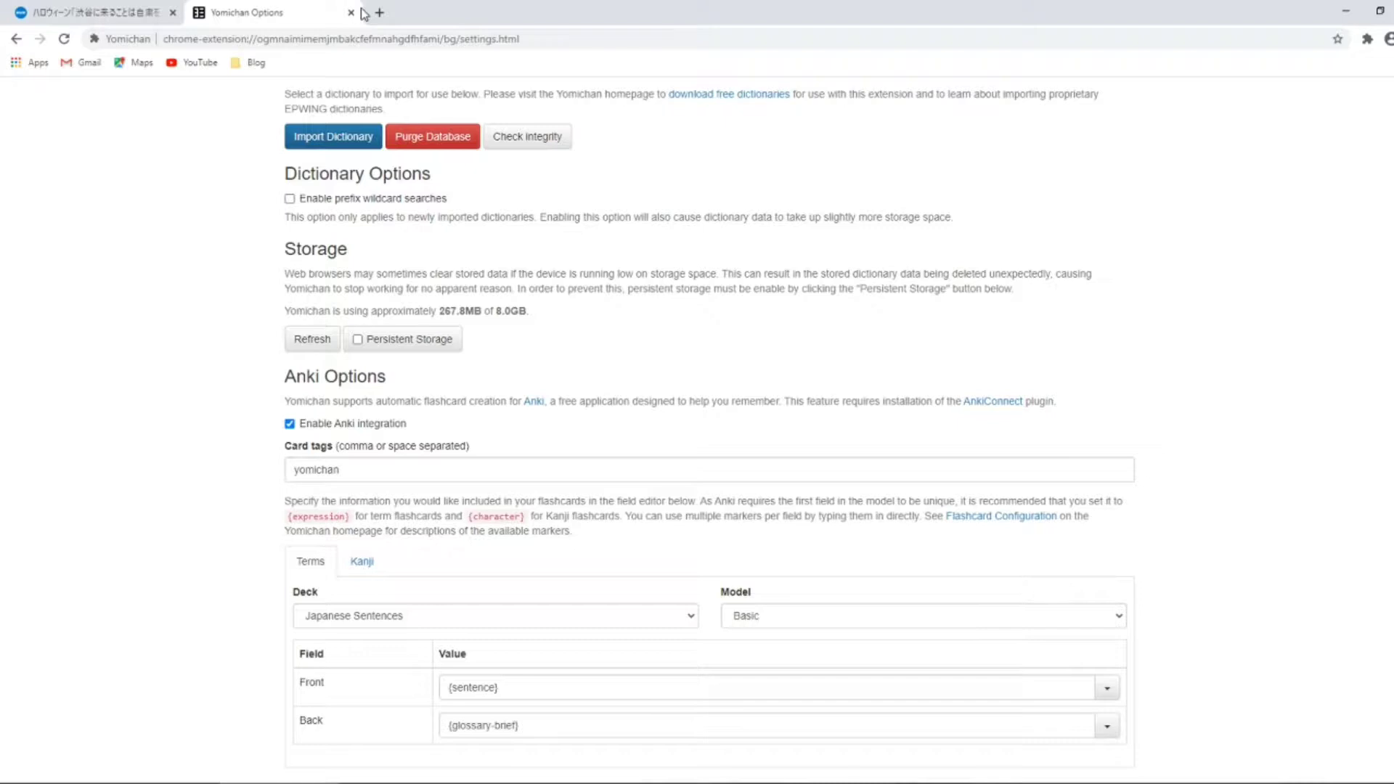
Step: Close the Options tab and use Shift to look up 異例, then 自粛, in the NHK article
left_click(351, 13)
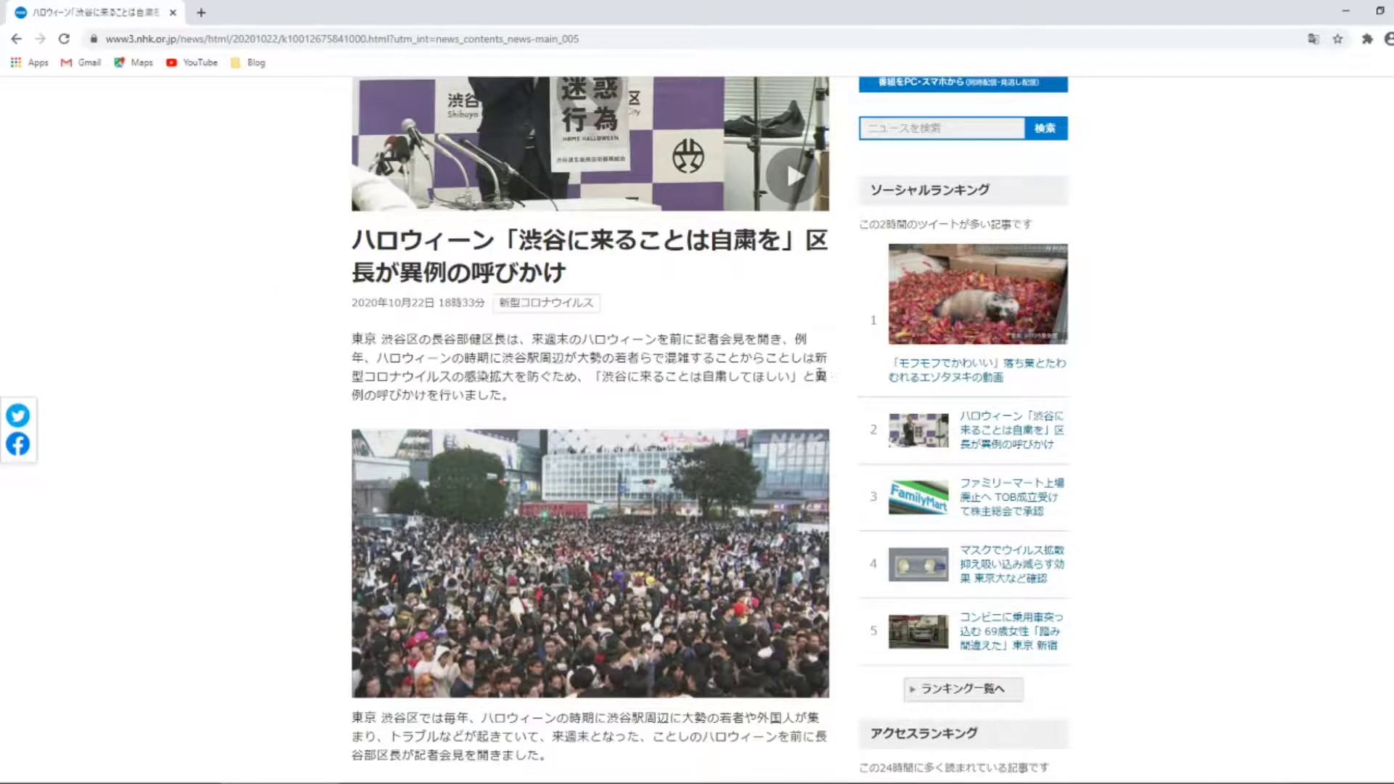
key("shift")
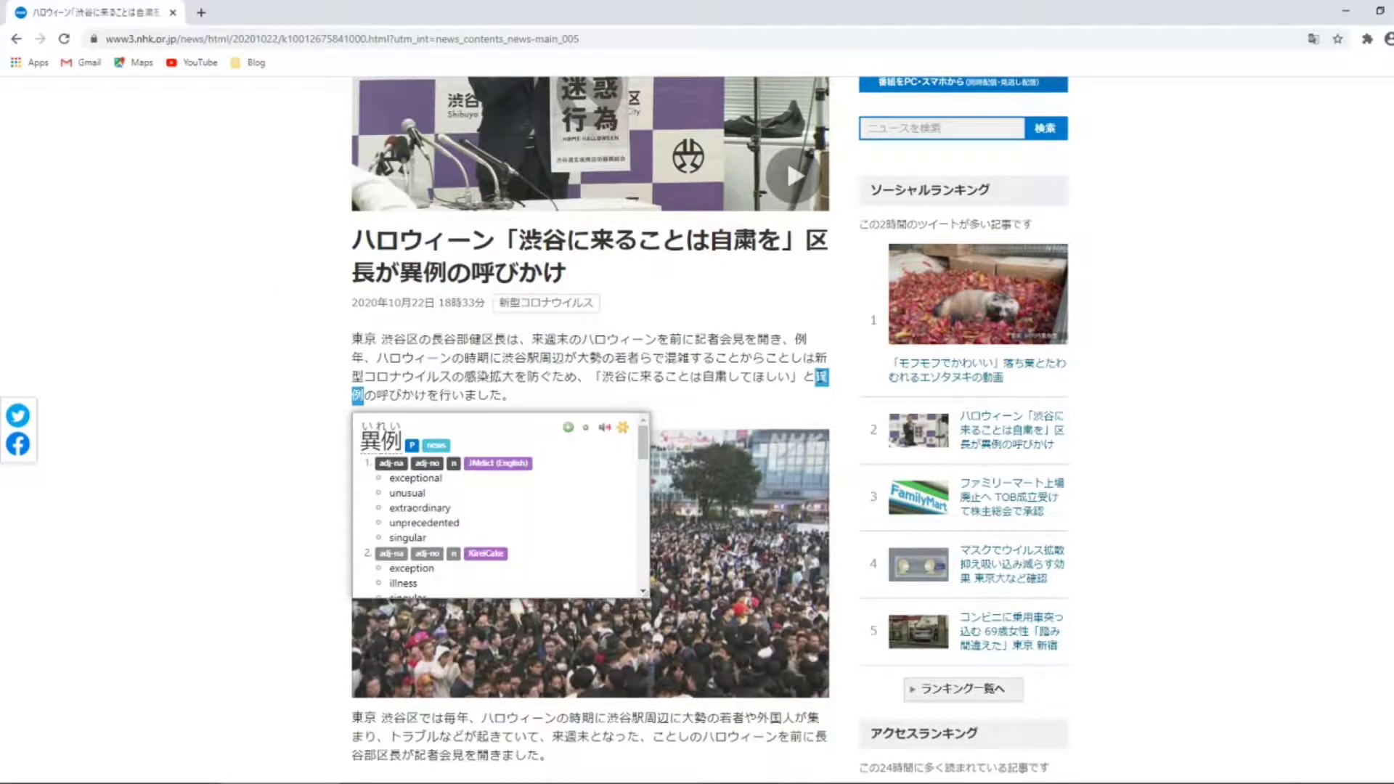
key("shift")
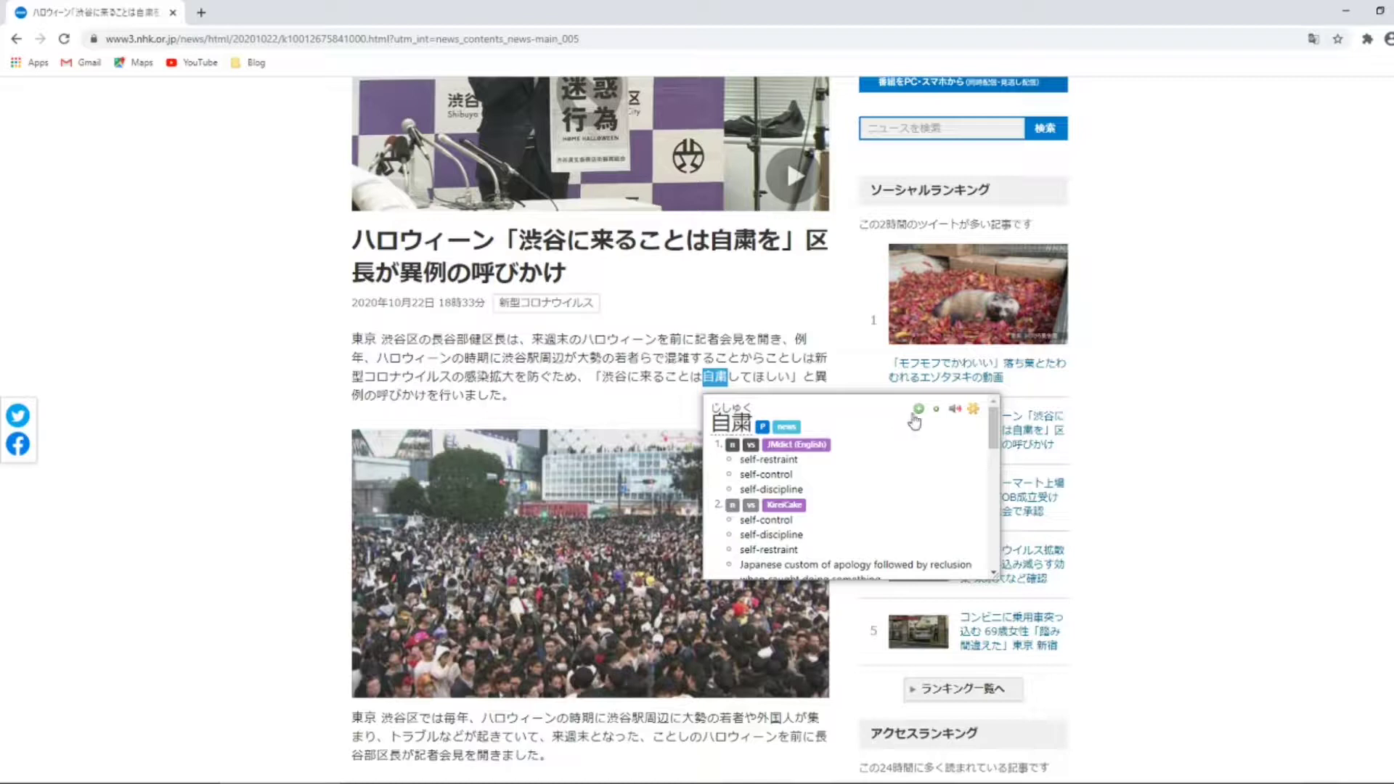
Step: Play 自粛's pronunciation, add it as an Anki card, and switch to Anki
left_click(957, 413)
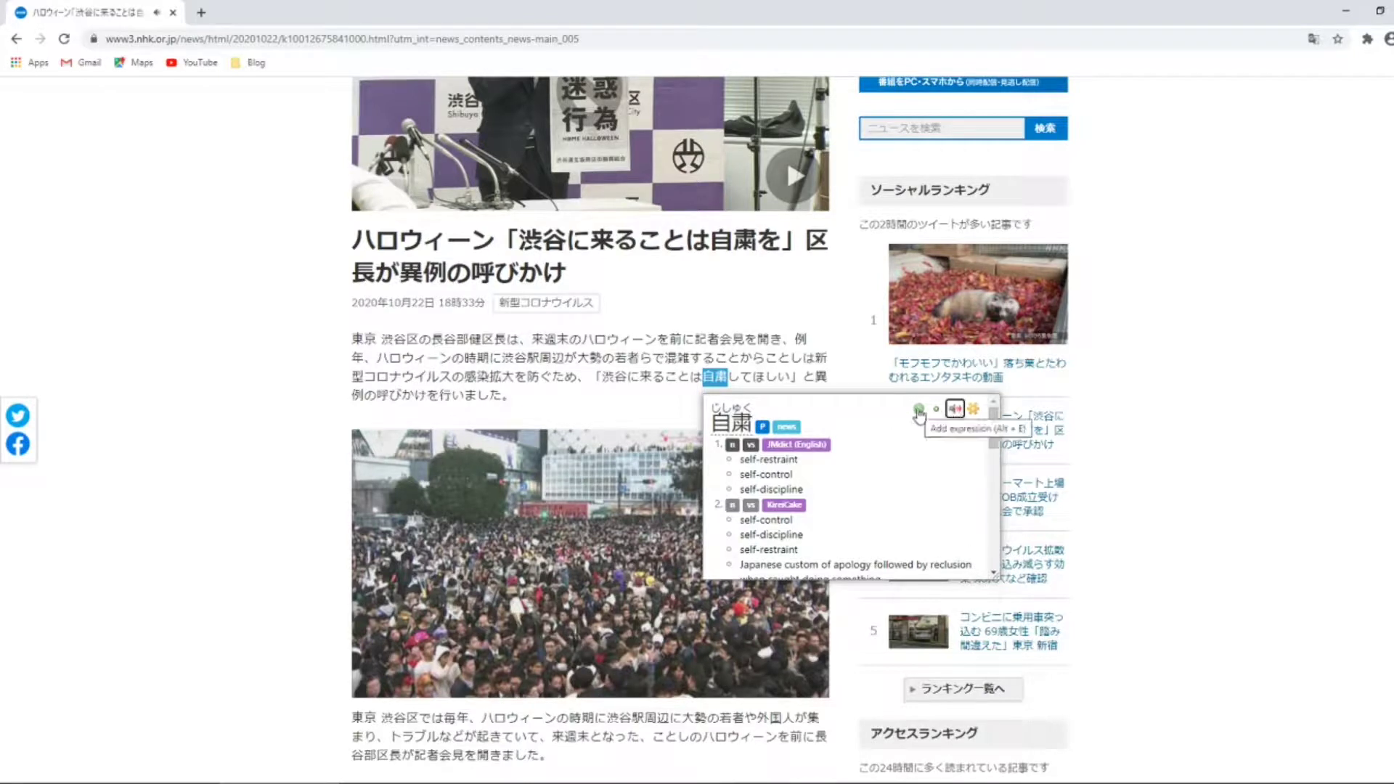
left_click(919, 413)
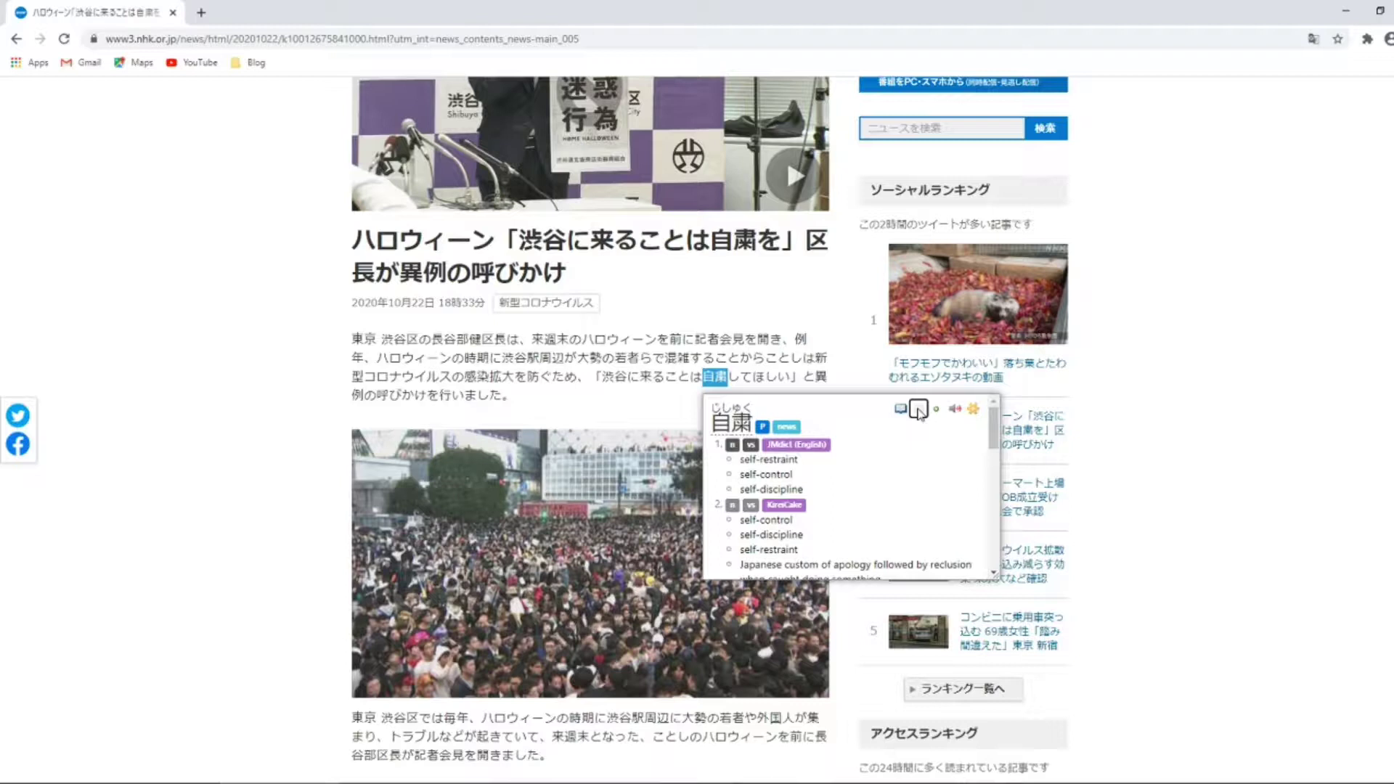
left_click(919, 411)
left_click(519, 737)
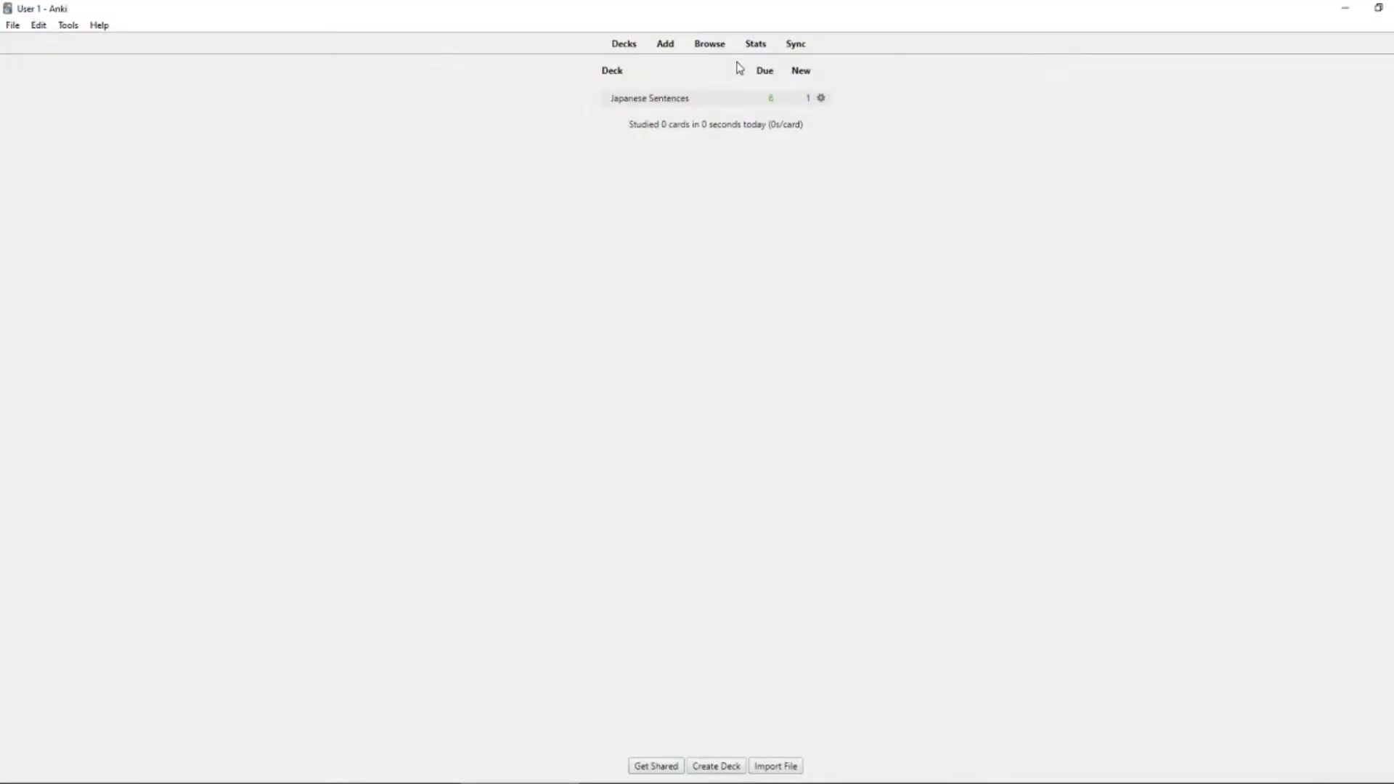
Step: Filter Anki's card browser to the yomichan tag and make 自粛 bold in the Front sentence
left_click(717, 48)
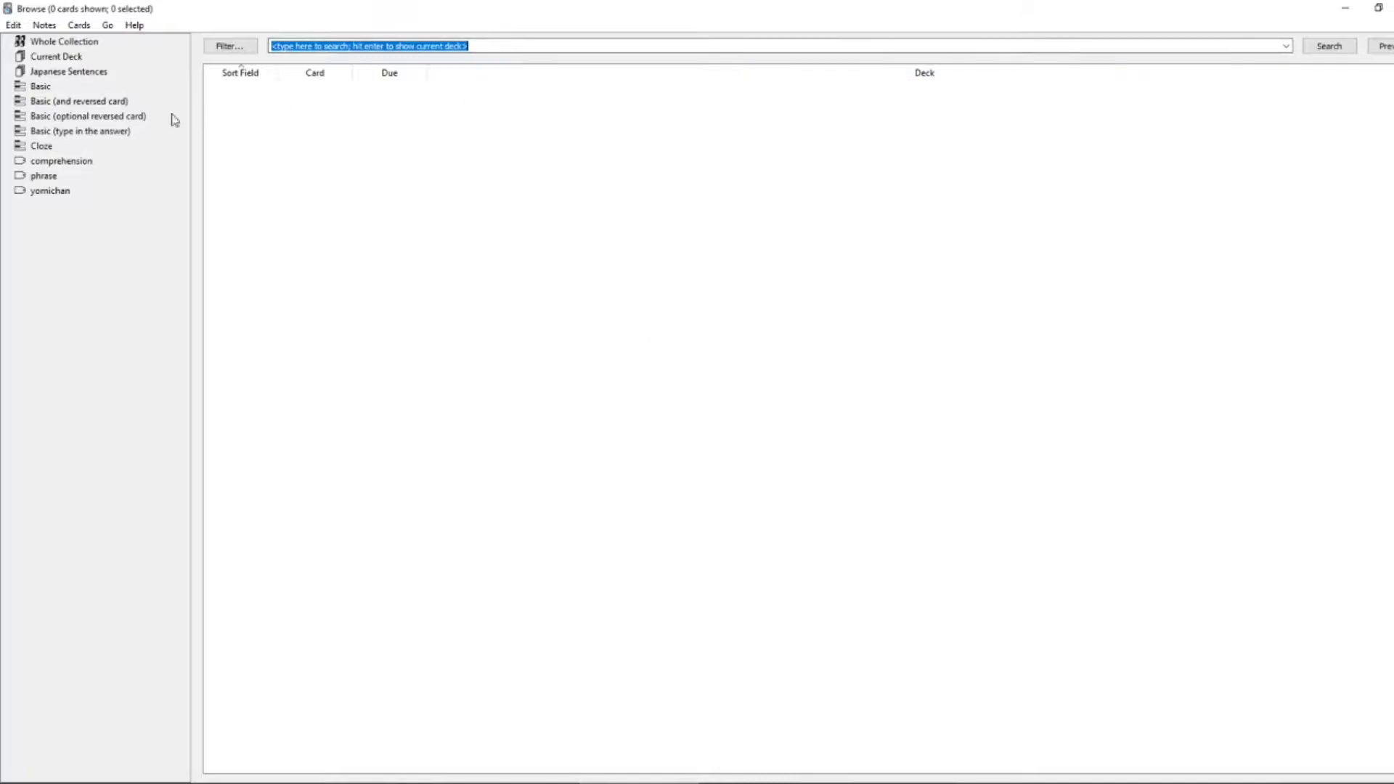
left_click(73, 192)
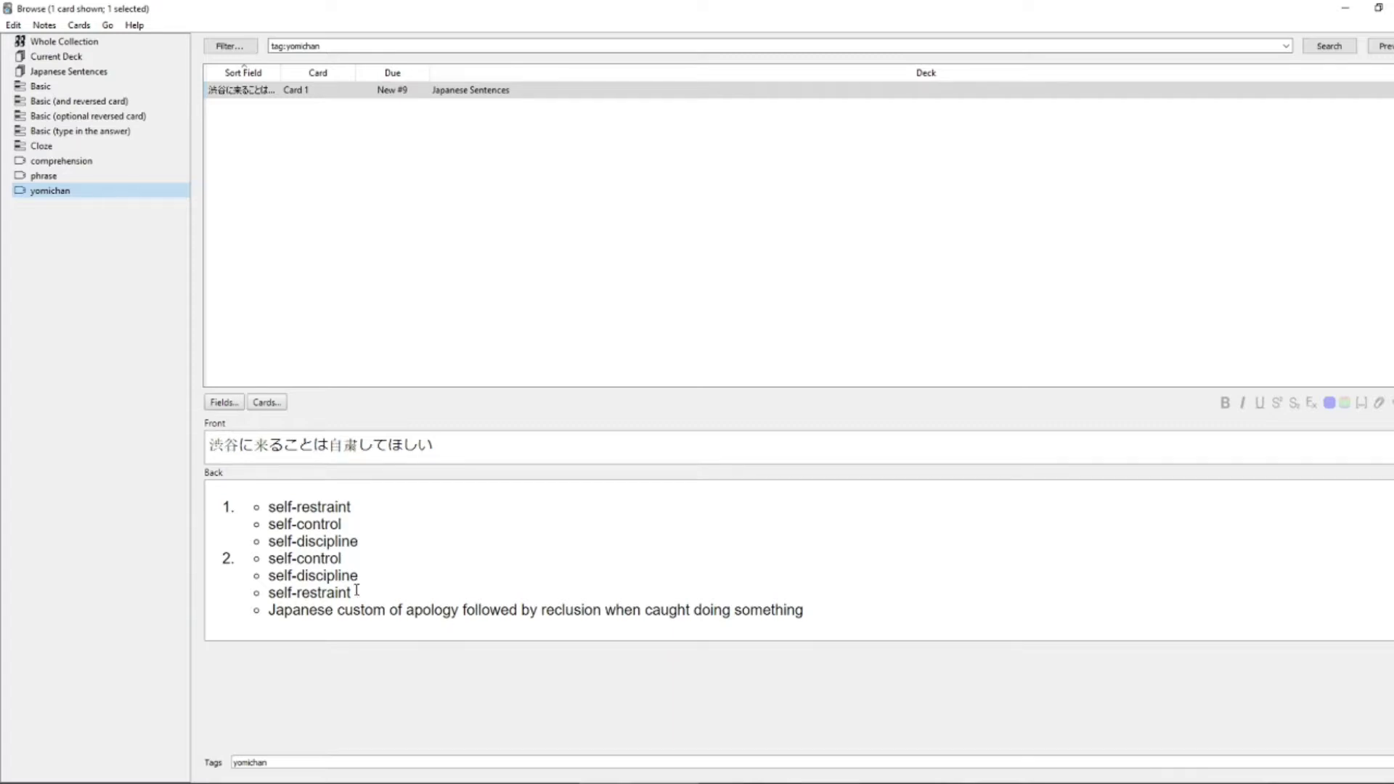
double_click(346, 446)
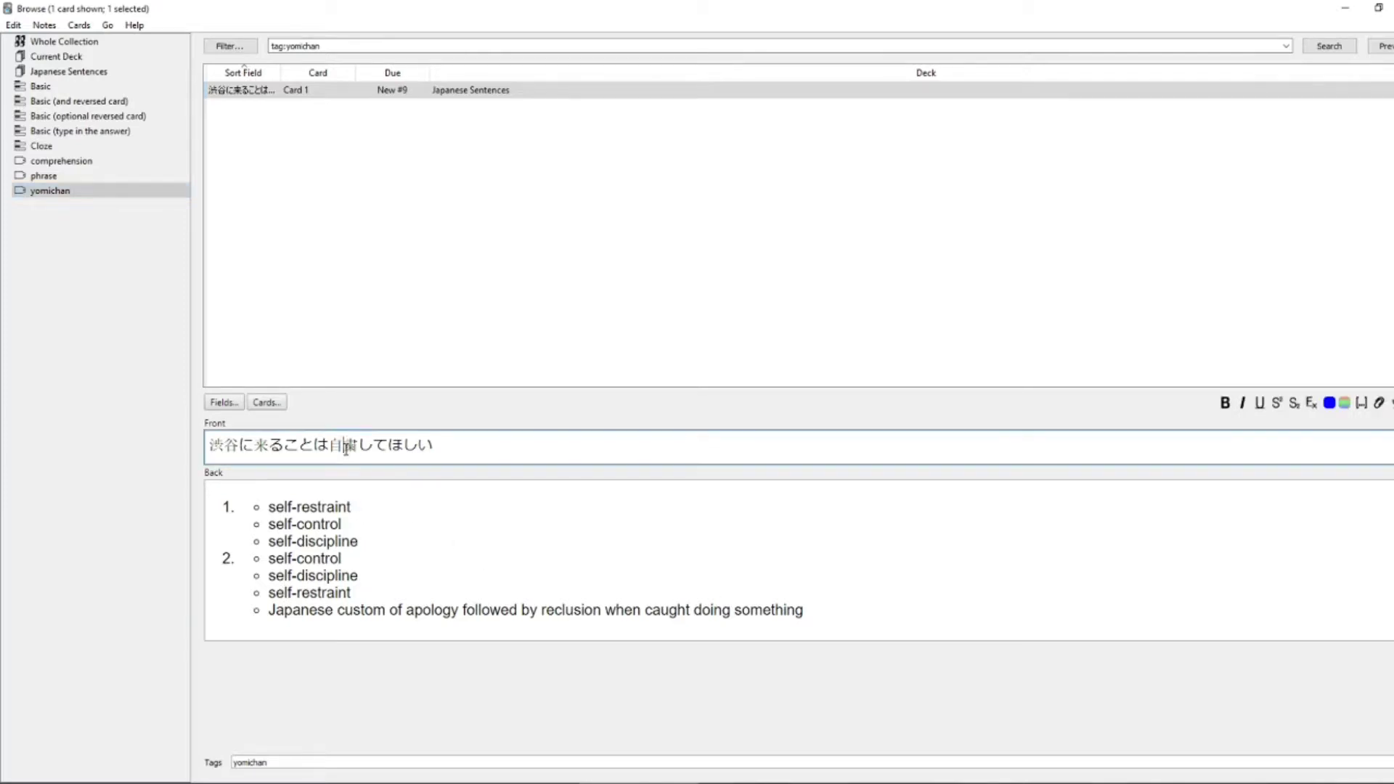
left_click(1225, 404)
left_click(521, 440)
key("alt+Tab")
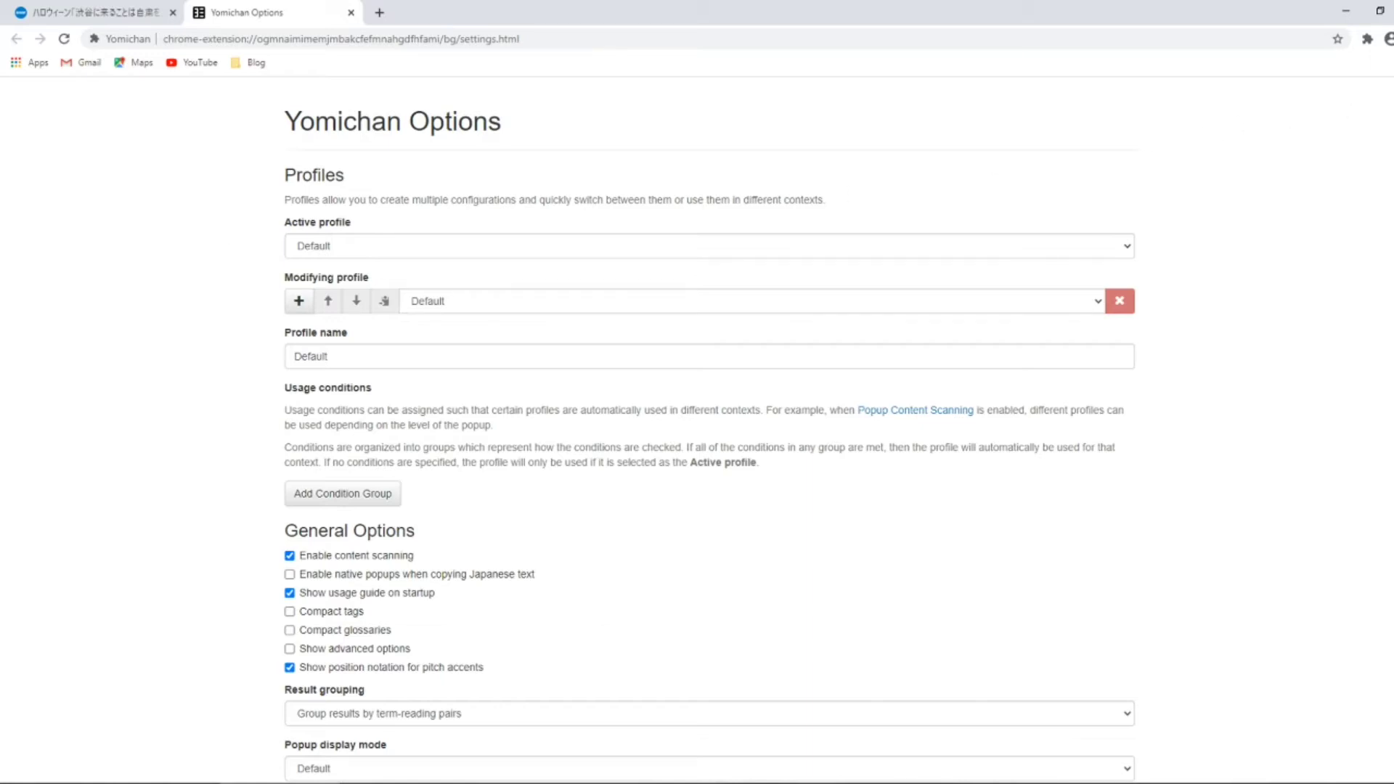
Step: Scroll Yomichan Options down to the installed dictionaries: JMdict, JMnedict, KANJIDIC and KireiCake
scroll(711, 436, "down", 7)
scroll(710, 436, "down", 20)
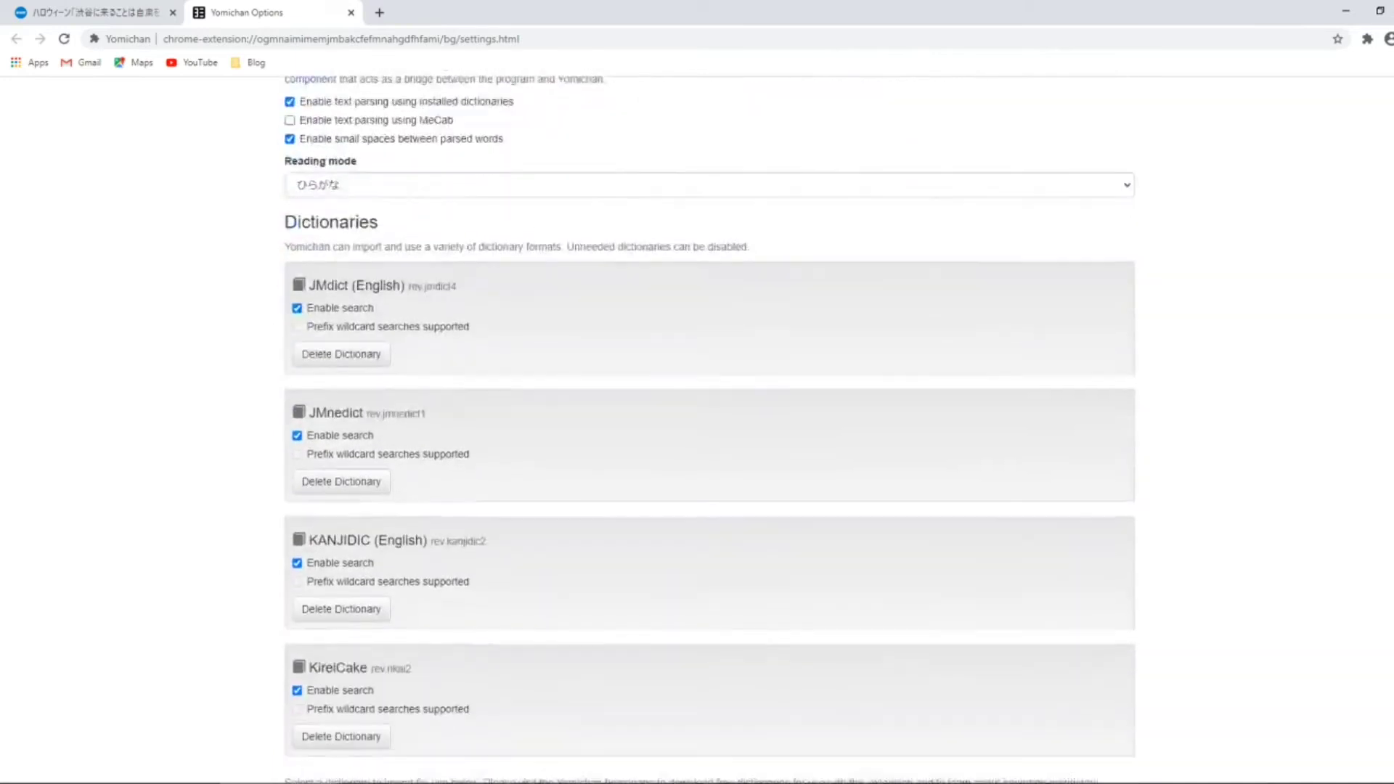